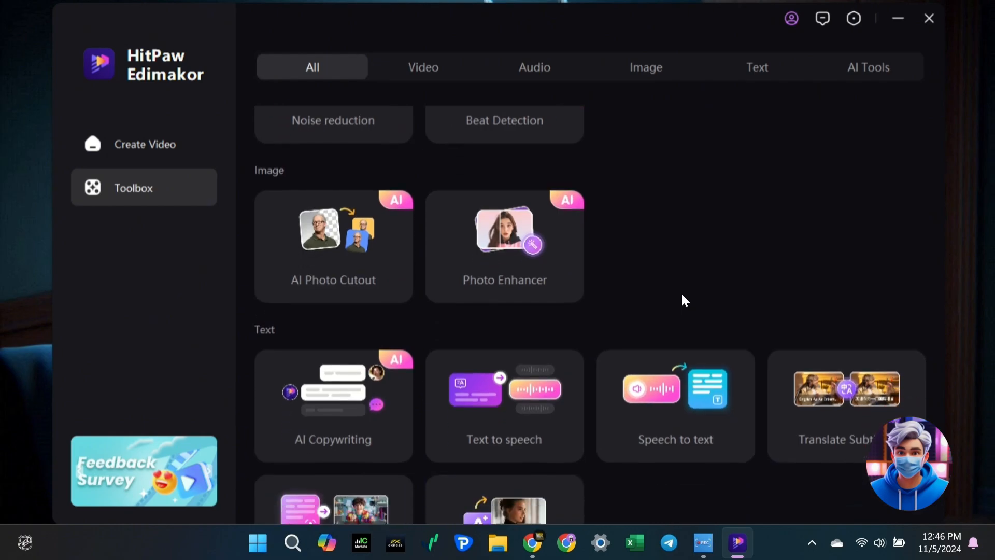
Open the Text to Speech tool from the toolbox.
{"action": "scroll", "coordinate": [682, 293], "scroll_direction": "up", "scroll_amount": 10}
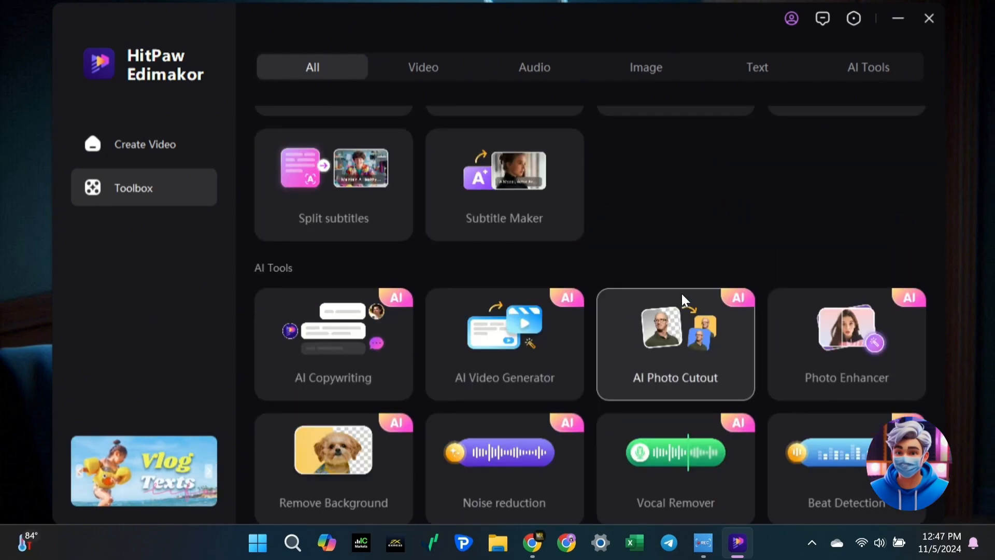
{"action": "scroll", "coordinate": [681, 292], "scroll_direction": "down", "scroll_amount": 2}
{"action": "scroll", "coordinate": [681, 292], "scroll_direction": "down", "scroll_amount": 6}
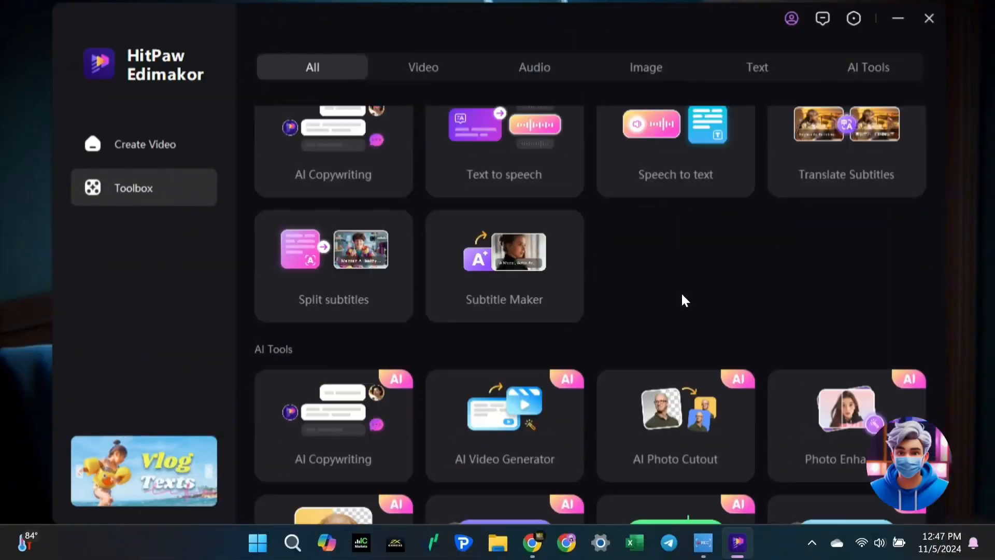
{"action": "scroll", "coordinate": [682, 295], "scroll_direction": "down", "scroll_amount": 10}
{"action": "scroll", "coordinate": [682, 292], "scroll_direction": "down", "scroll_amount": 10}
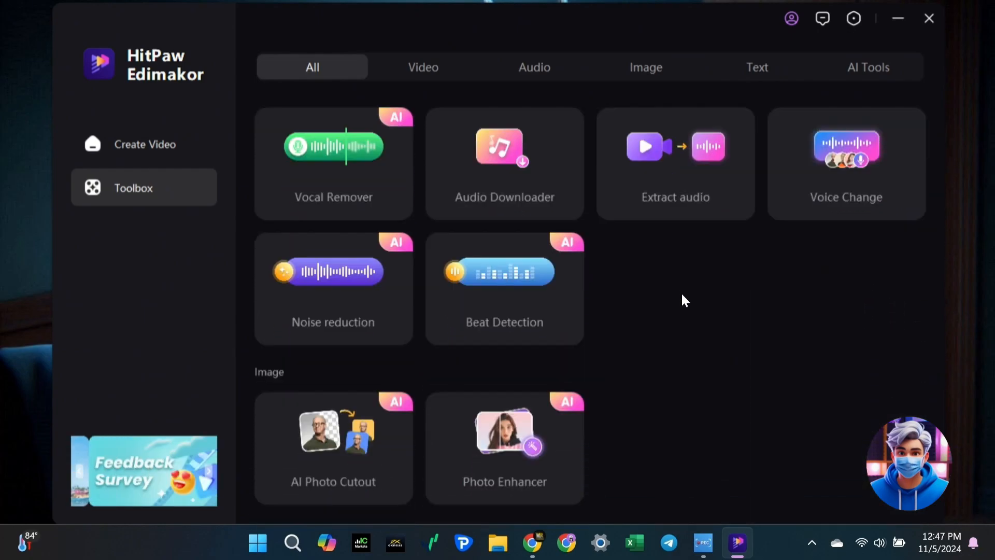
{"action": "left_click", "coordinate": [511, 271]}
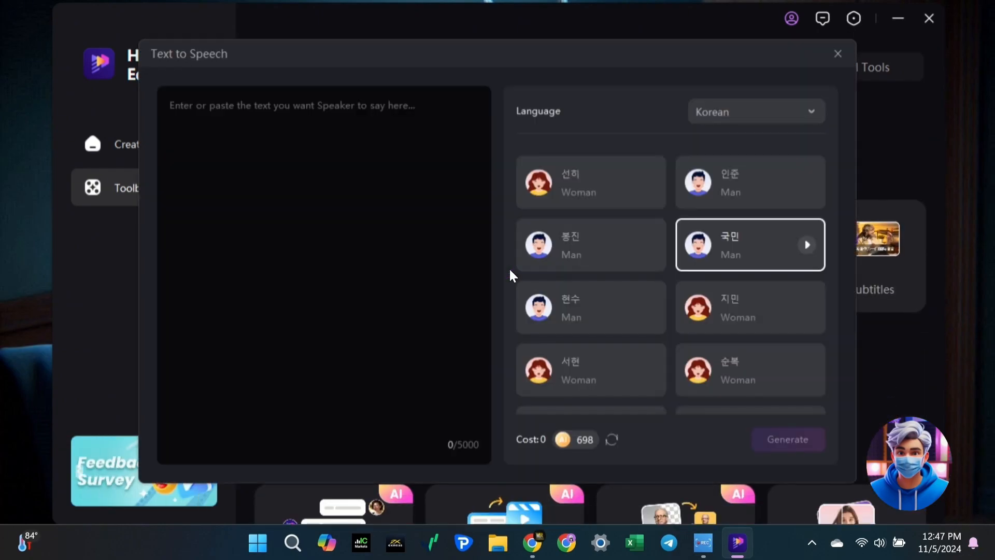
Paste the HitPaw Edimakor AI tools script into the text box and set the language to English (USA).
{"action": "left_click", "coordinate": [262, 111]}
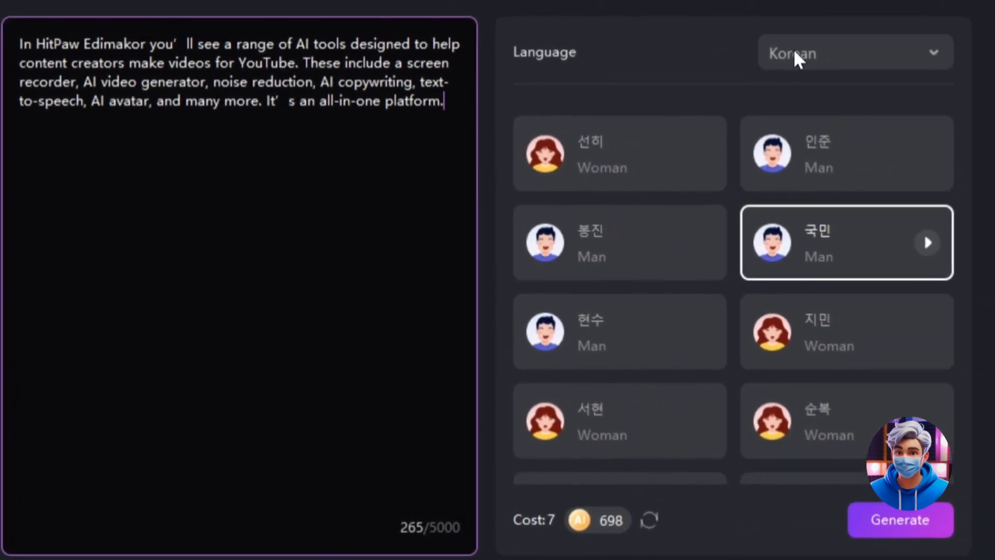
{"action": "left_click", "coordinate": [929, 49]}
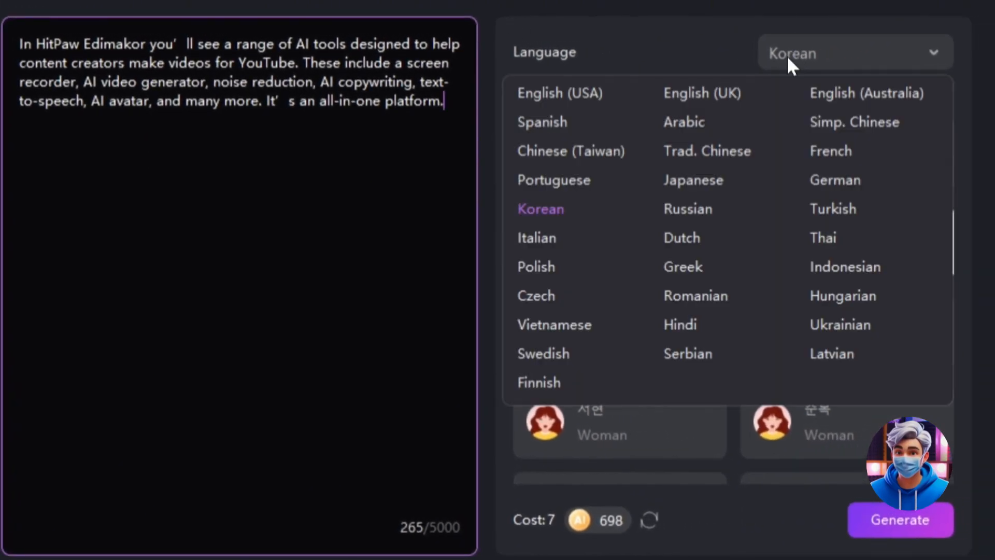
{"action": "left_click", "coordinate": [540, 90]}
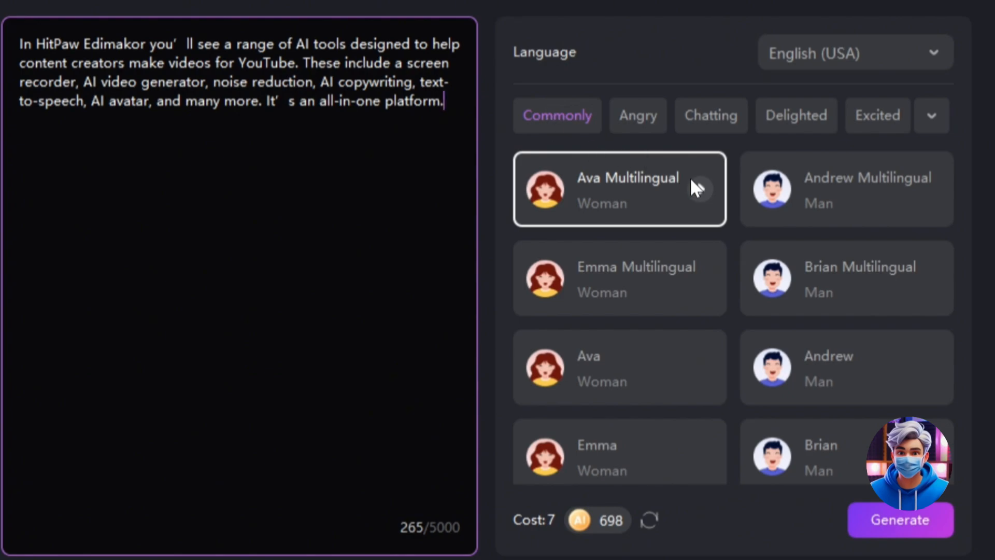
Preview the Ava Multilingual, Andrew and Tony voices.
{"action": "left_click", "coordinate": [700, 188]}
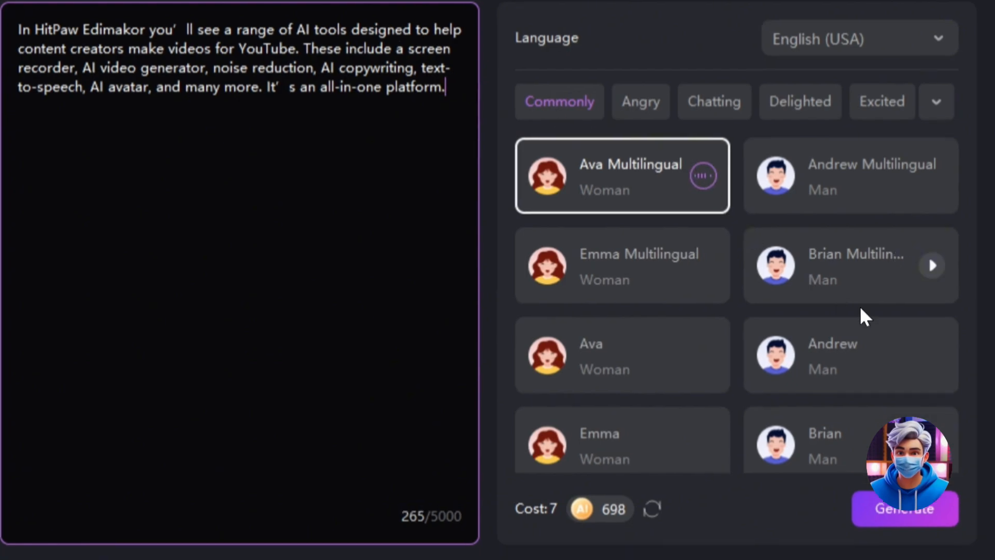
{"action": "left_click", "coordinate": [932, 355]}
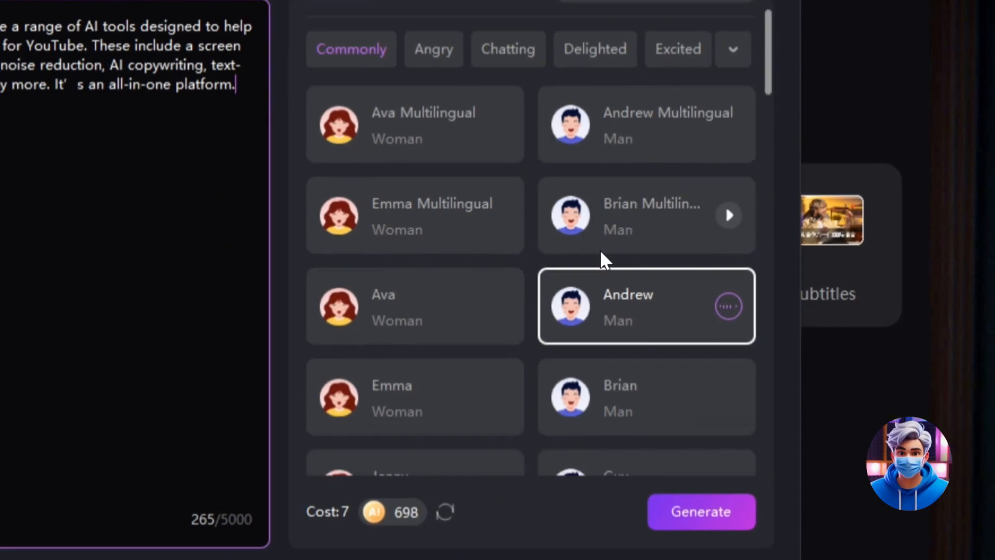
{"action": "scroll", "coordinate": [599, 250], "scroll_direction": "down", "scroll_amount": 8}
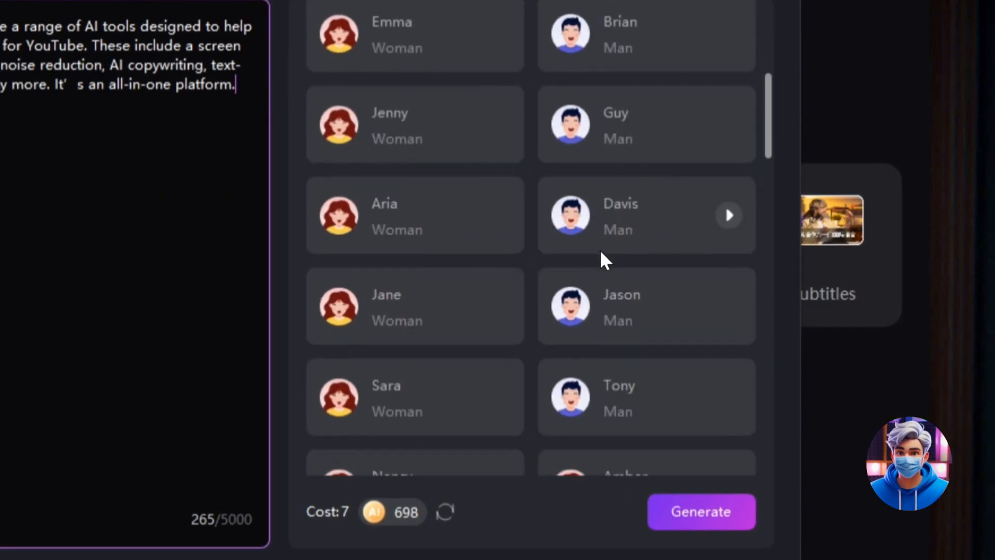
{"action": "left_click", "coordinate": [654, 378]}
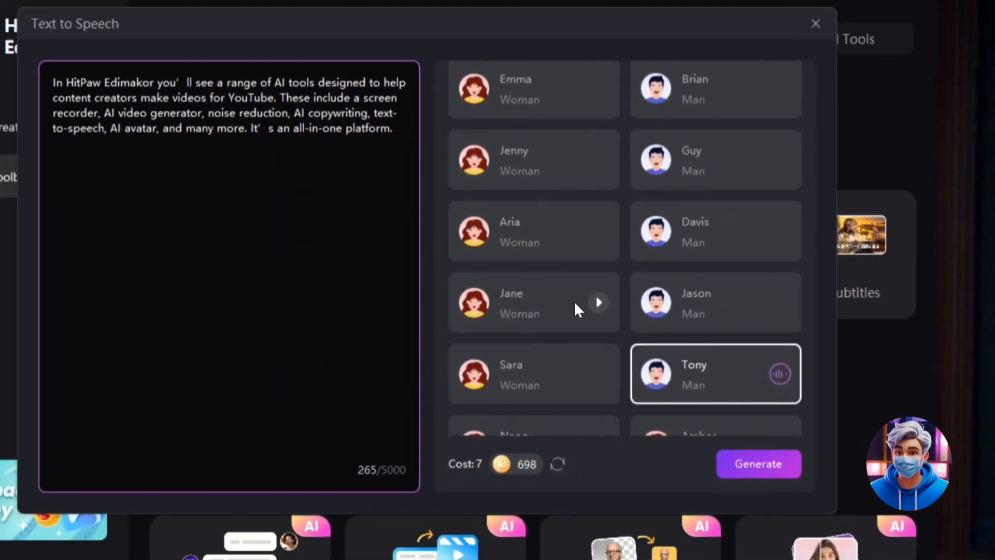
Select the Tony voice and generate the speech.
{"action": "left_click", "coordinate": [459, 305]}
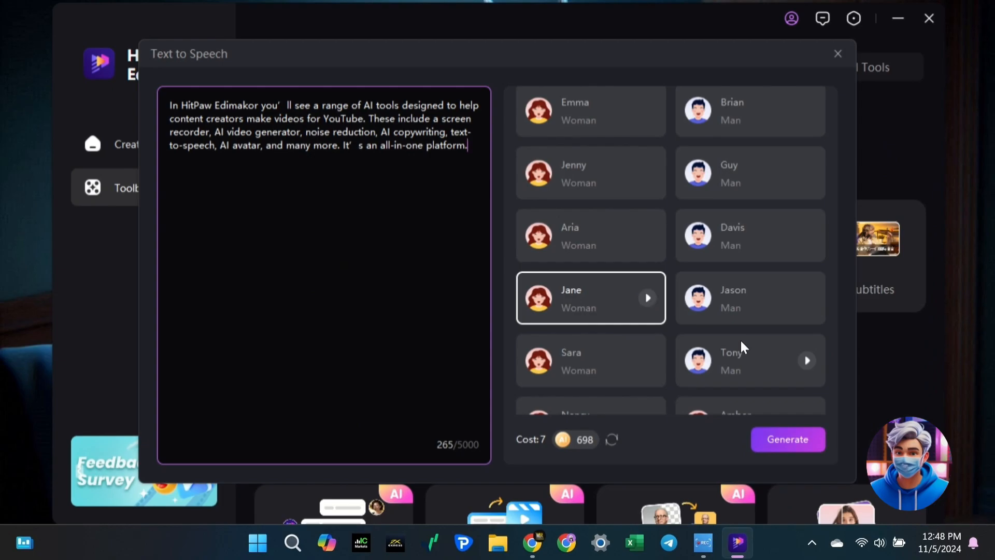
{"action": "left_click", "coordinate": [741, 339]}
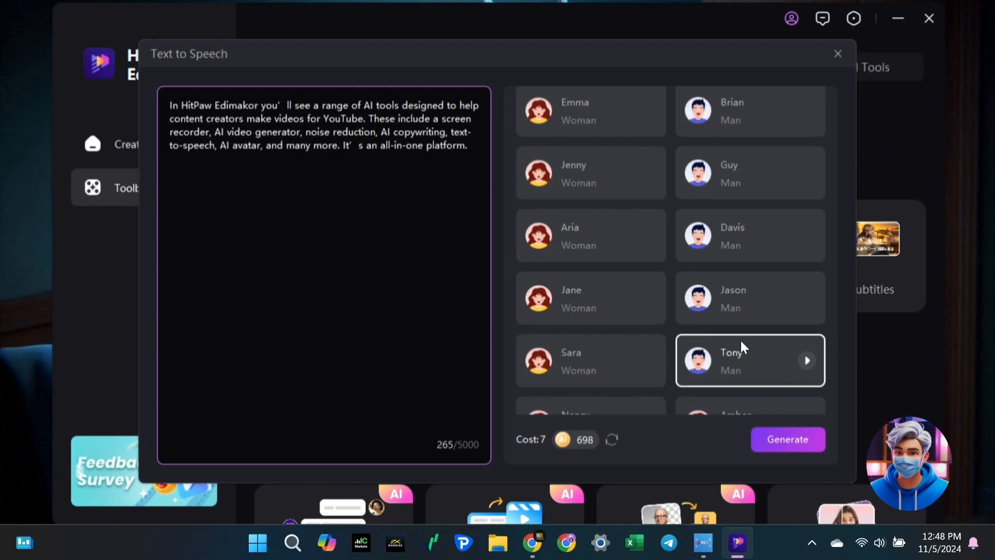
{"action": "left_click", "coordinate": [783, 444]}
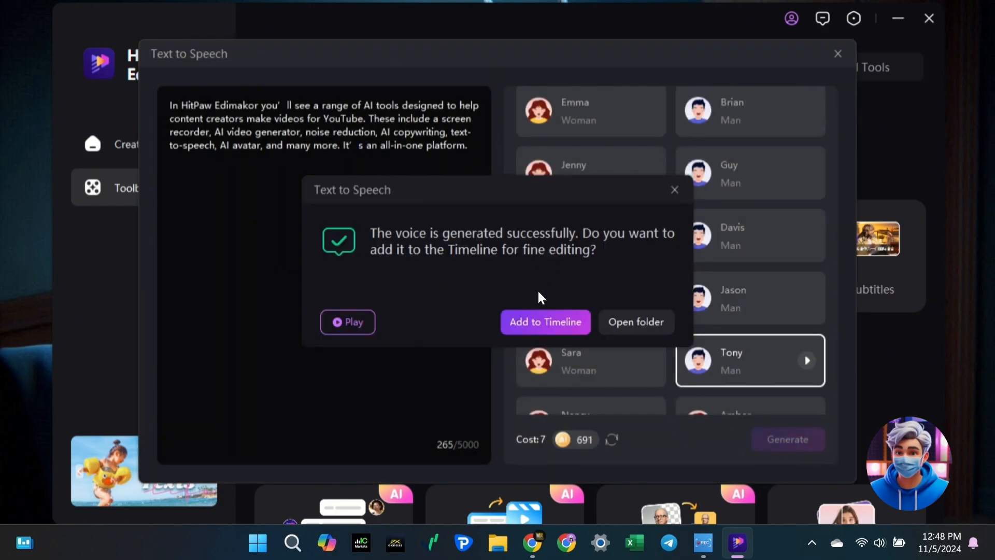
Add the generated voice to the timeline and play it back.
{"action": "left_click", "coordinate": [540, 324]}
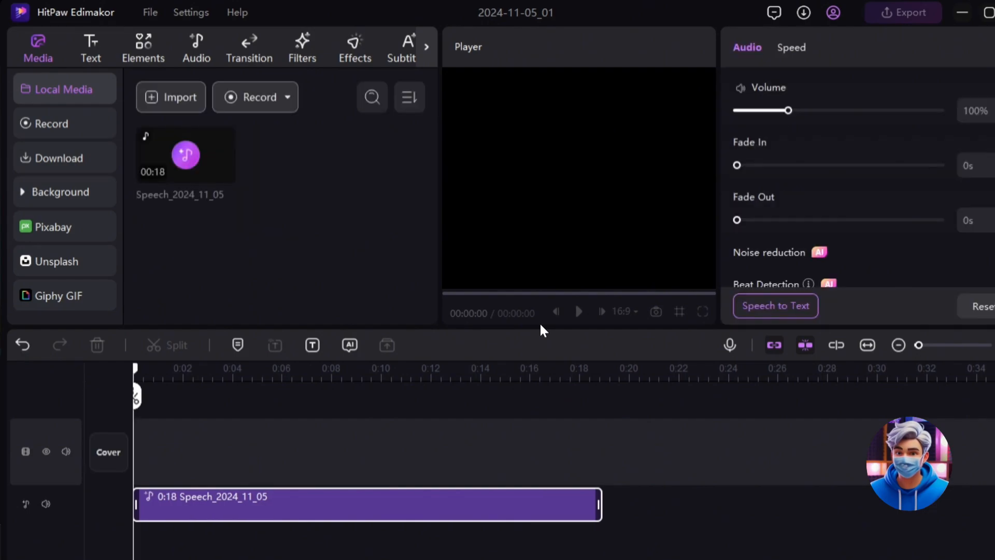
{"action": "left_click", "coordinate": [578, 312]}
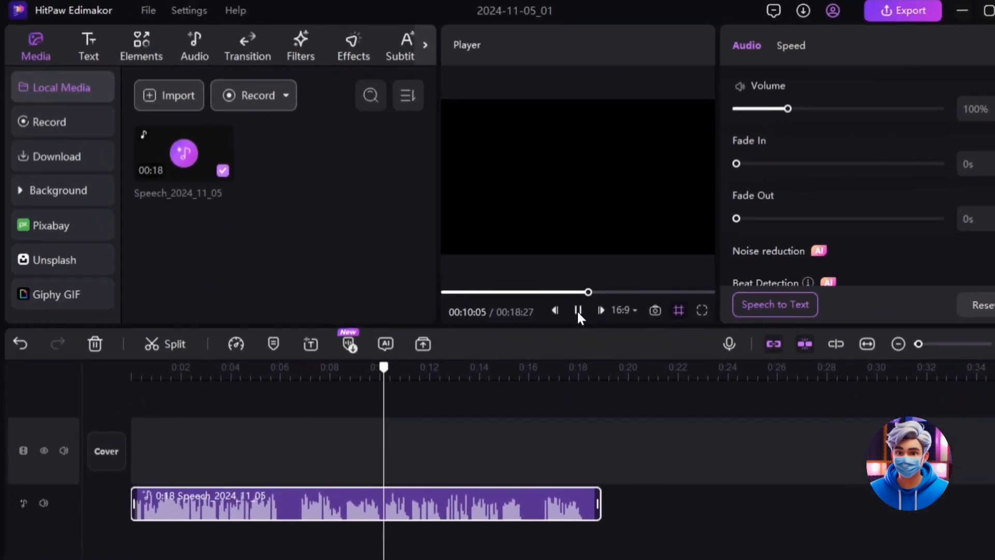
{"action": "left_click", "coordinate": [478, 334]}
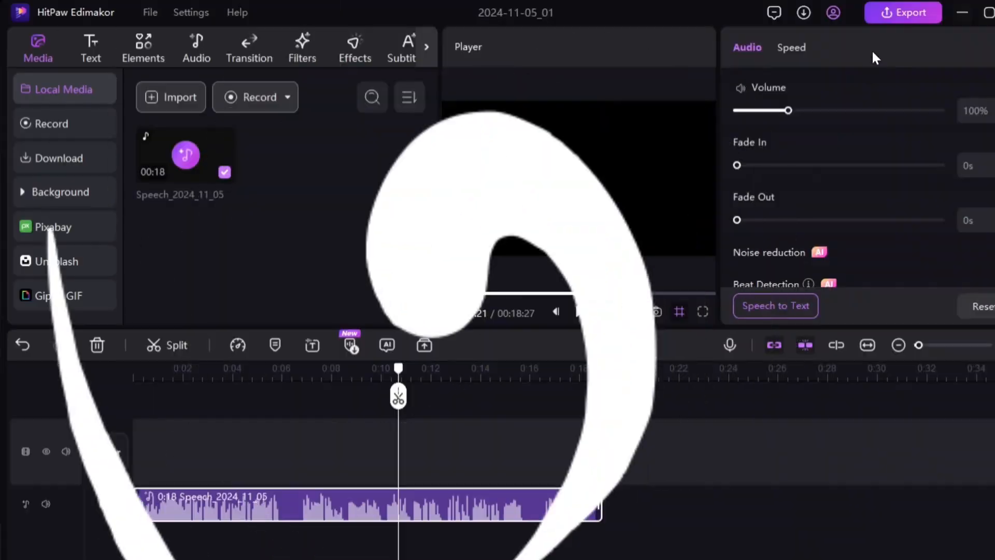
Export the project audio as MP3 with the default name and location.
{"action": "right_click", "coordinate": [479, 507]}
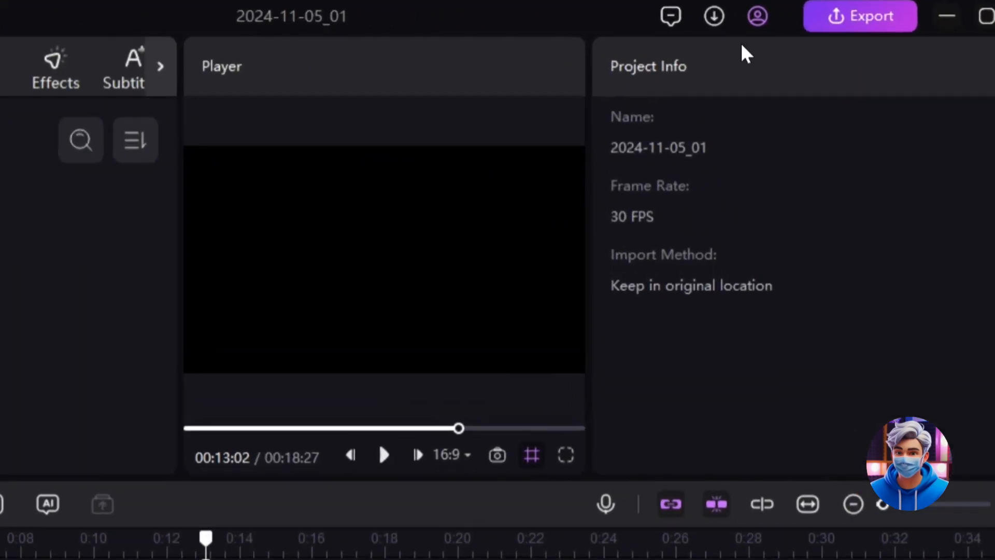
{"action": "left_click", "coordinate": [891, 18]}
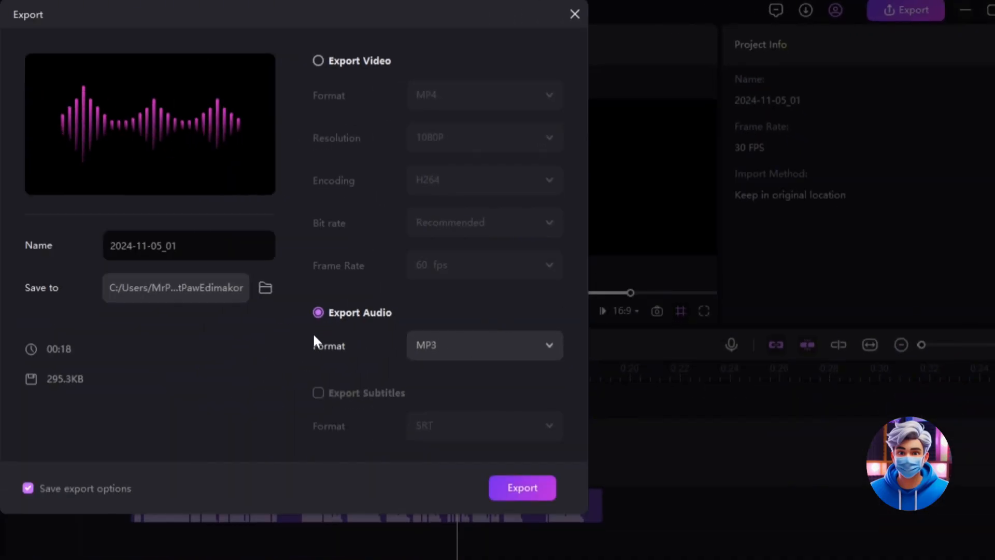
{"action": "left_click", "coordinate": [506, 487]}
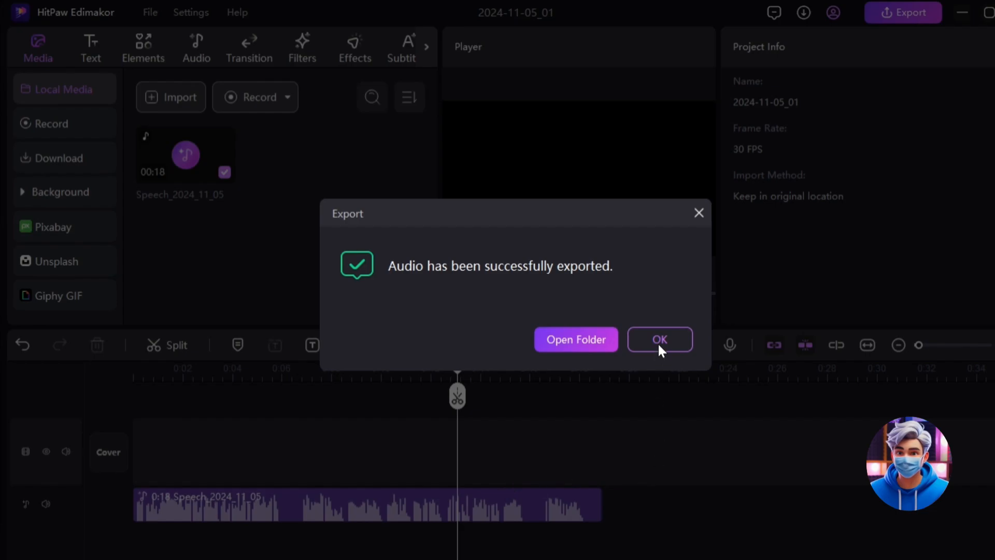
{"action": "left_click", "coordinate": [659, 346]}
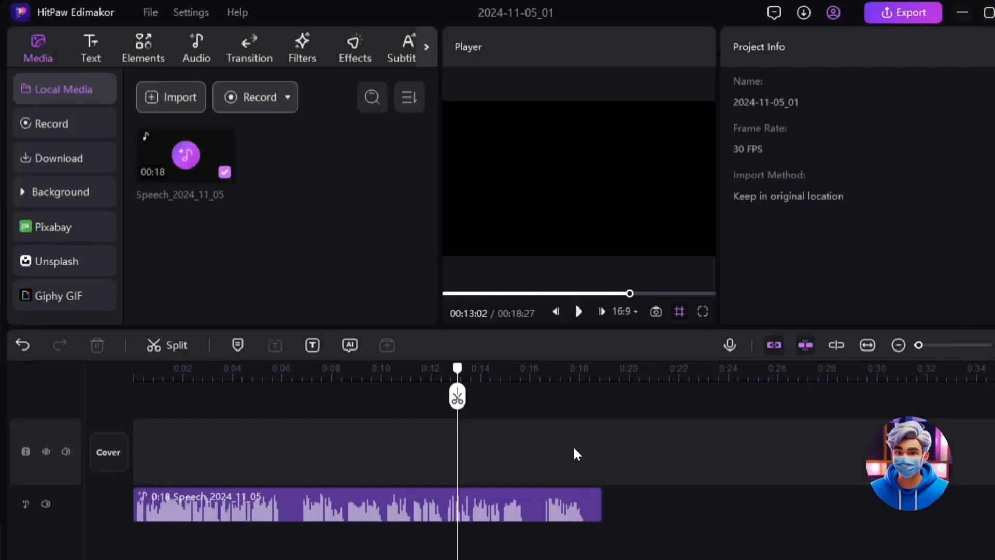
Delete the speech clip from the timeline.
{"action": "left_click", "coordinate": [532, 496]}
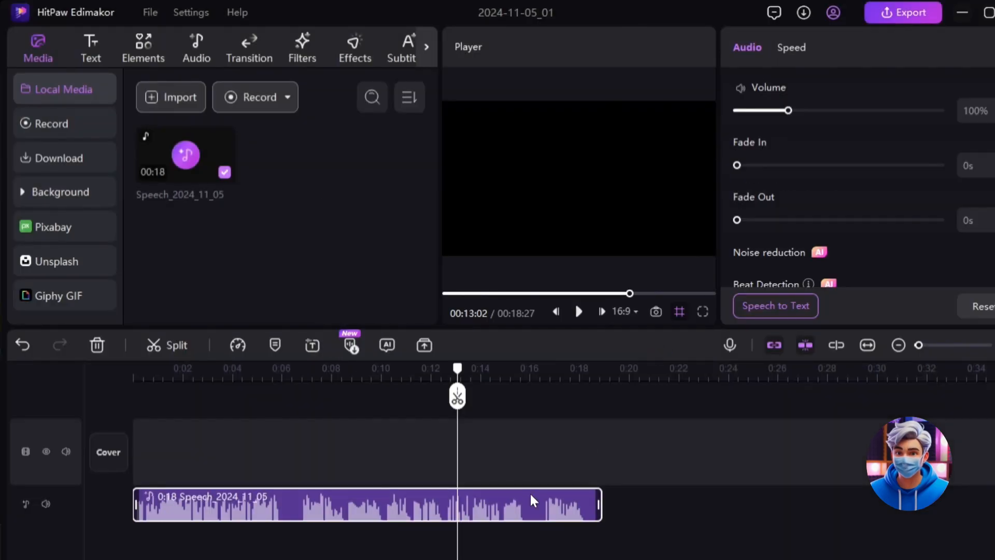
{"action": "right_click", "coordinate": [530, 493]}
{"action": "left_click", "coordinate": [547, 317]}
Open the AI Avatar panel.
{"action": "left_click", "coordinate": [430, 46]}
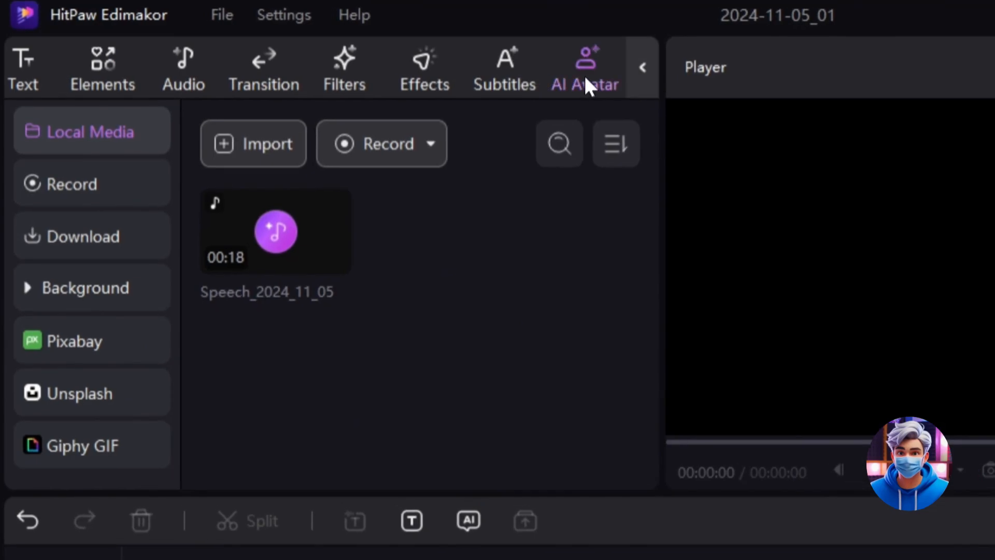
{"action": "left_click", "coordinate": [586, 78]}
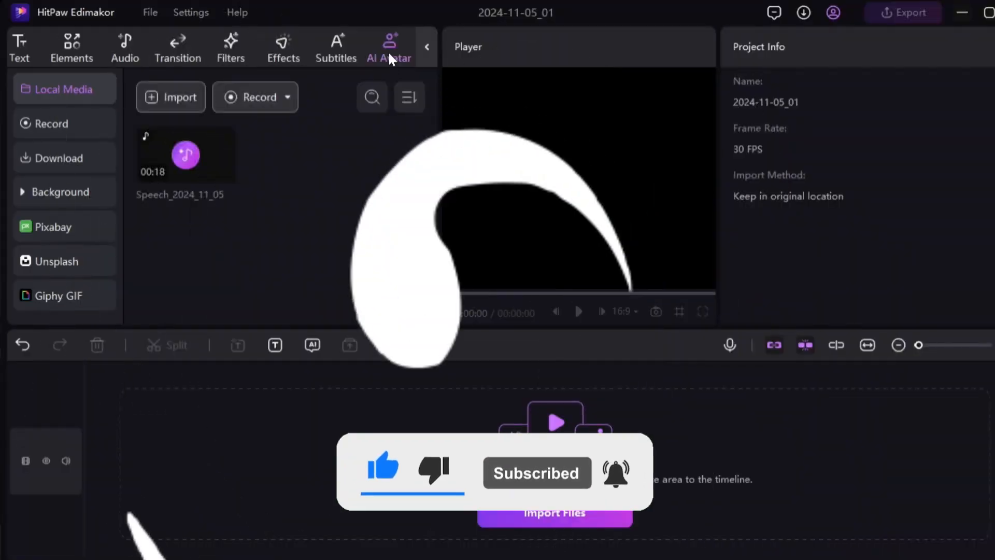
{"action": "left_click", "coordinate": [390, 51]}
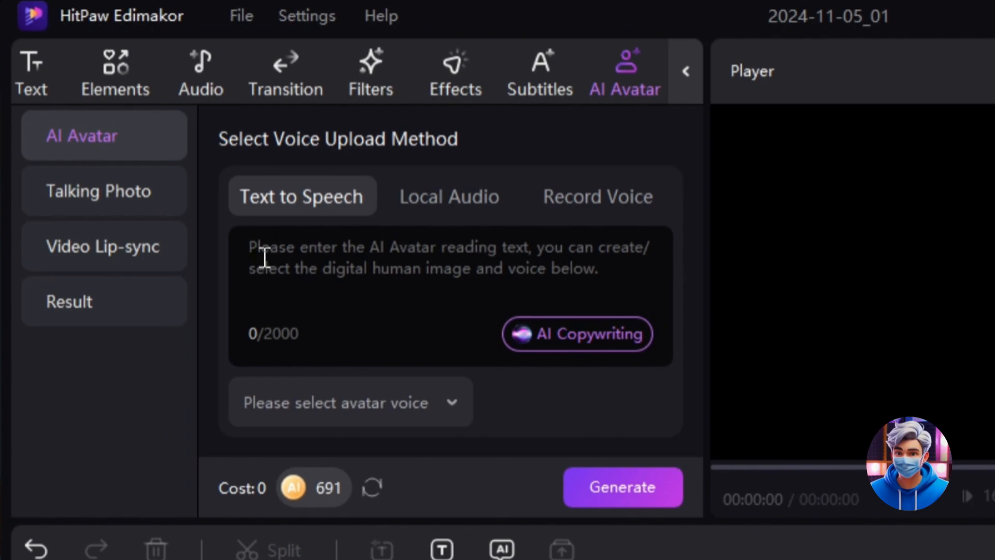
Use Local Audio as the voice upload method and import 2024-11-05_01.mp3.
{"action": "left_click", "coordinate": [414, 210]}
{"action": "left_click", "coordinate": [567, 200]}
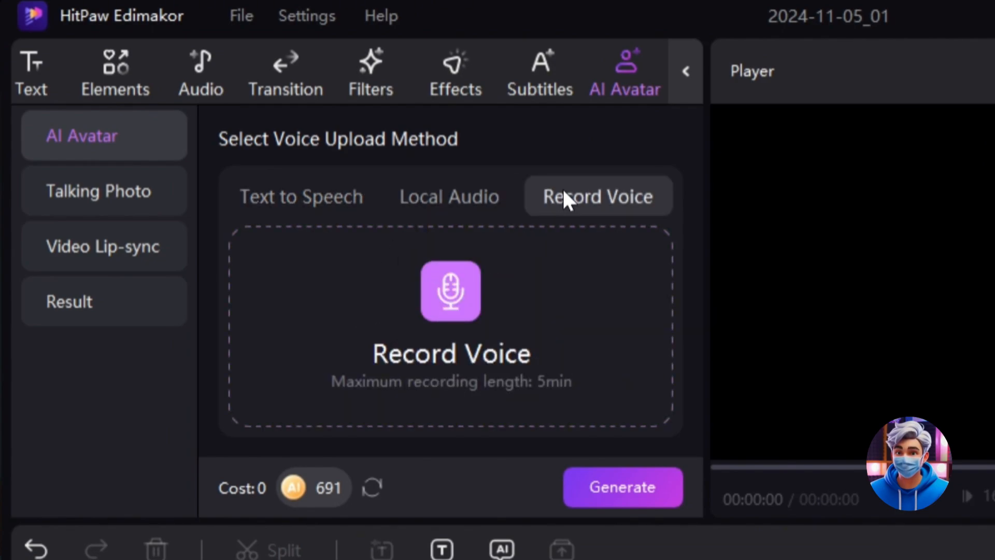
{"action": "left_click", "coordinate": [424, 197]}
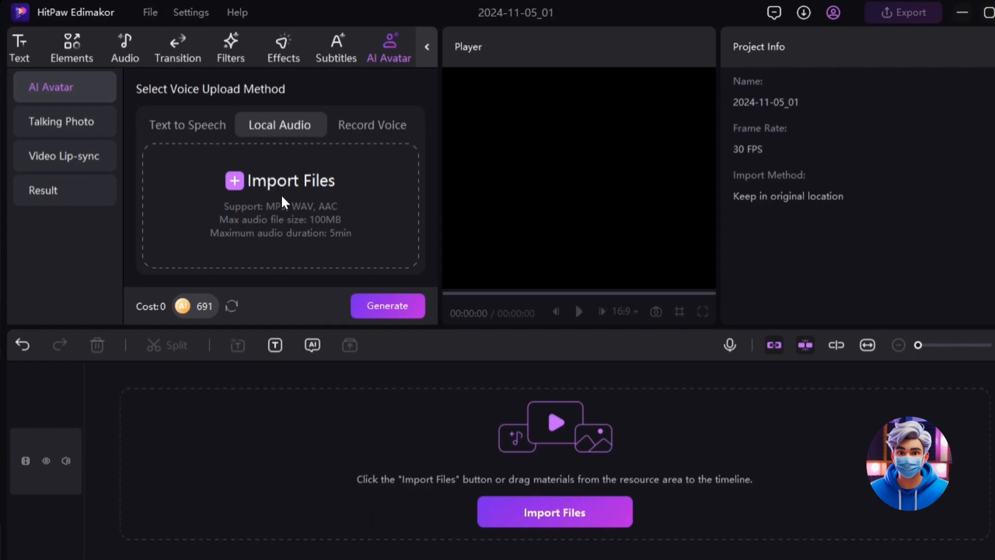
{"action": "left_click", "coordinate": [283, 198]}
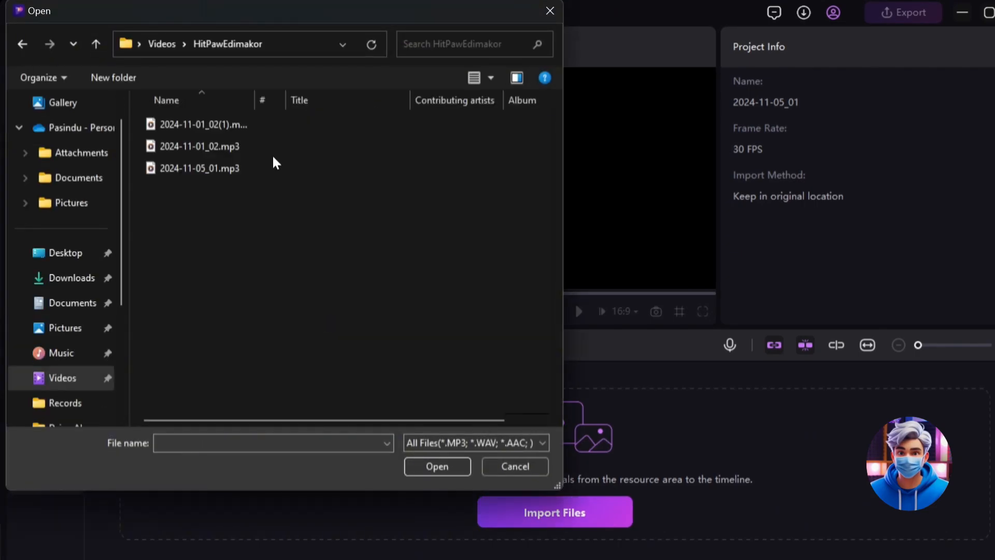
{"action": "left_click", "coordinate": [228, 168]}
{"action": "left_click", "coordinate": [442, 466]}
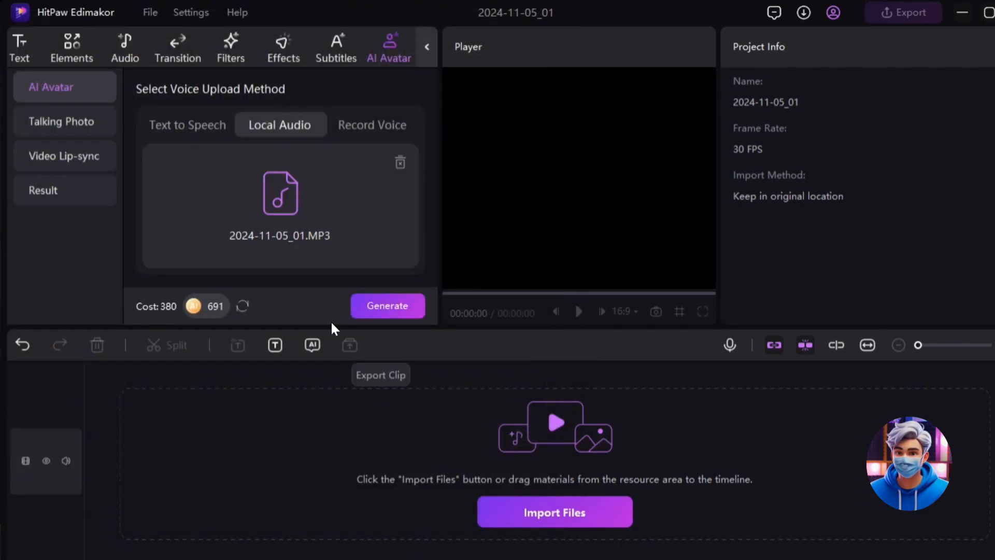
Create a custom photo avatar from Leonardo_Phoenix_Create_a_3D_model_of_a_young_male_English_You_0.jpg.
{"action": "scroll", "coordinate": [215, 220], "scroll_direction": "down", "scroll_amount": 5}
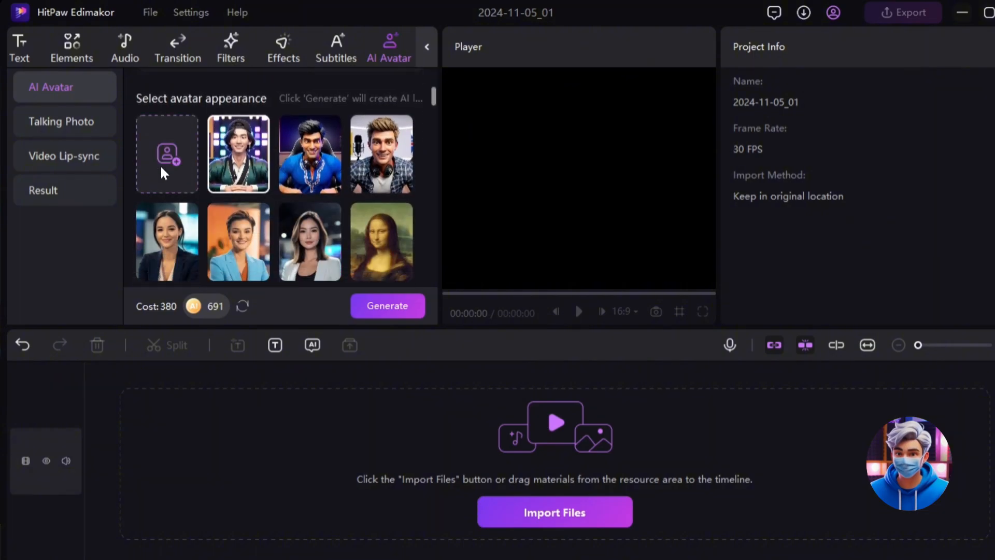
{"action": "left_click", "coordinate": [161, 167]}
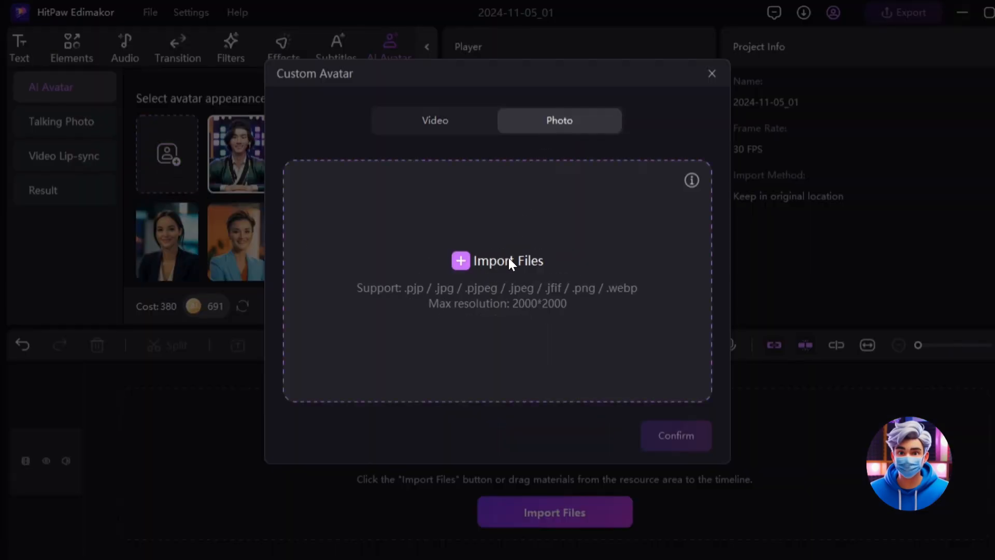
{"action": "left_click", "coordinate": [509, 257]}
{"action": "left_click", "coordinate": [332, 335]}
{"action": "scroll", "coordinate": [751, 226], "scroll_direction": "down", "scroll_amount": 5}
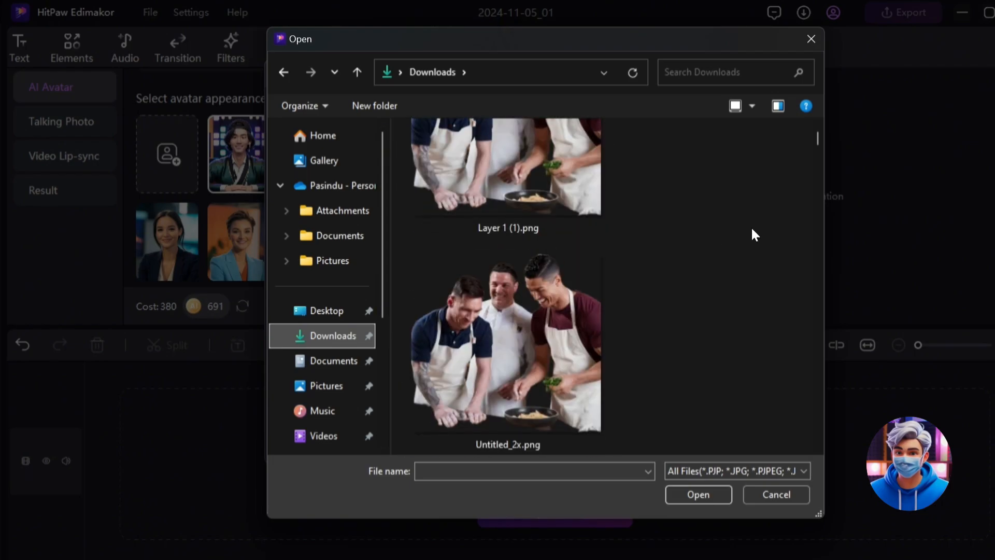
{"action": "scroll", "coordinate": [752, 229], "scroll_direction": "down", "scroll_amount": 10}
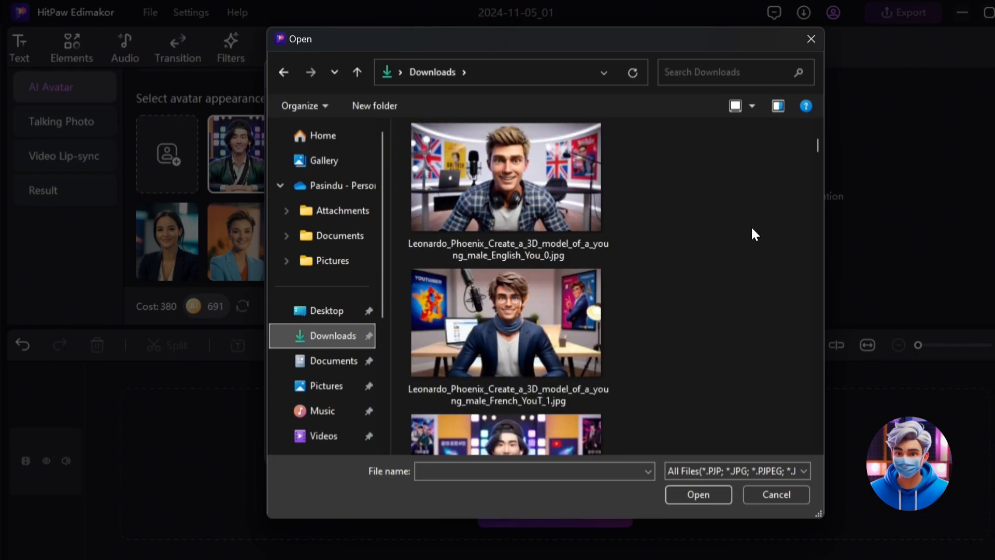
{"action": "double_click", "coordinate": [506, 176]}
{"action": "left_click", "coordinate": [661, 440]}
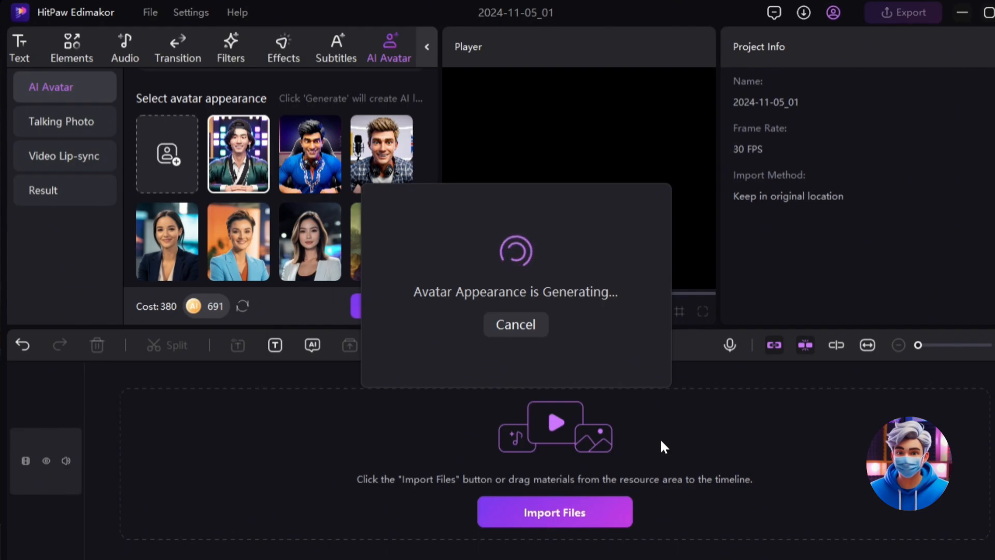
{"action": "scroll", "coordinate": [244, 182], "scroll_direction": "down", "scroll_amount": 3}
{"action": "scroll", "coordinate": [244, 183], "scroll_direction": "up", "scroll_amount": 3}
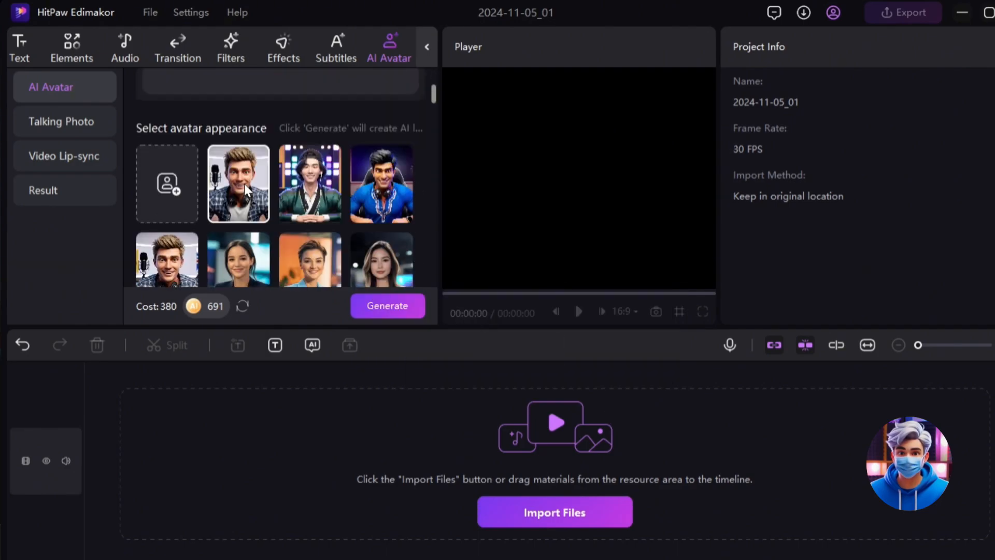
Add the 2024_11_01 avatar result video to the timeline and play it.
{"action": "scroll", "coordinate": [279, 208], "scroll_direction": "down", "scroll_amount": 6}
{"action": "scroll", "coordinate": [359, 164], "scroll_direction": "down", "scroll_amount": 5}
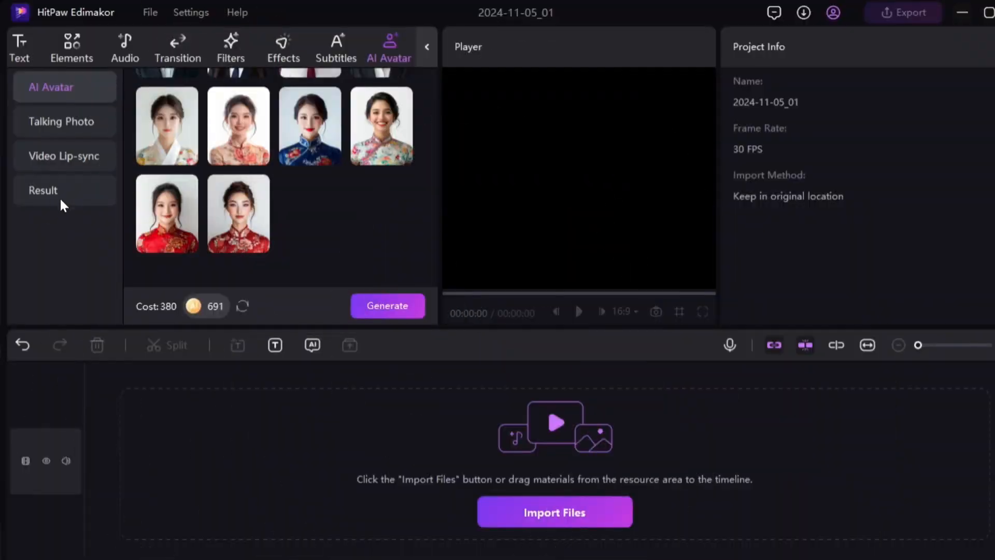
{"action": "left_click", "coordinate": [60, 202]}
{"action": "left_click_drag", "start_coordinate": [298, 168], "coordinate": [294, 288]}
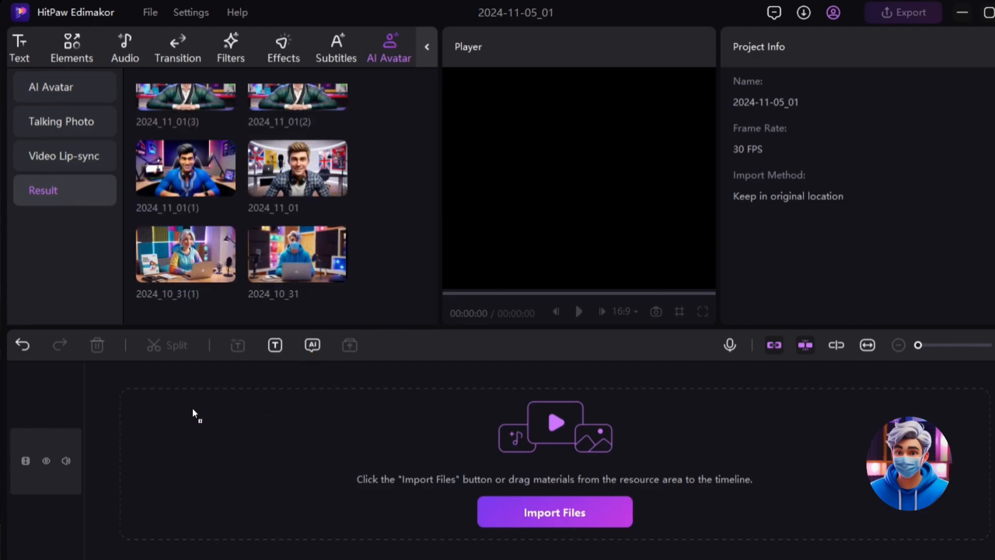
{"action": "left_click_drag", "start_coordinate": [193, 414], "coordinate": [194, 415]}
{"action": "left_click", "coordinate": [579, 313]}
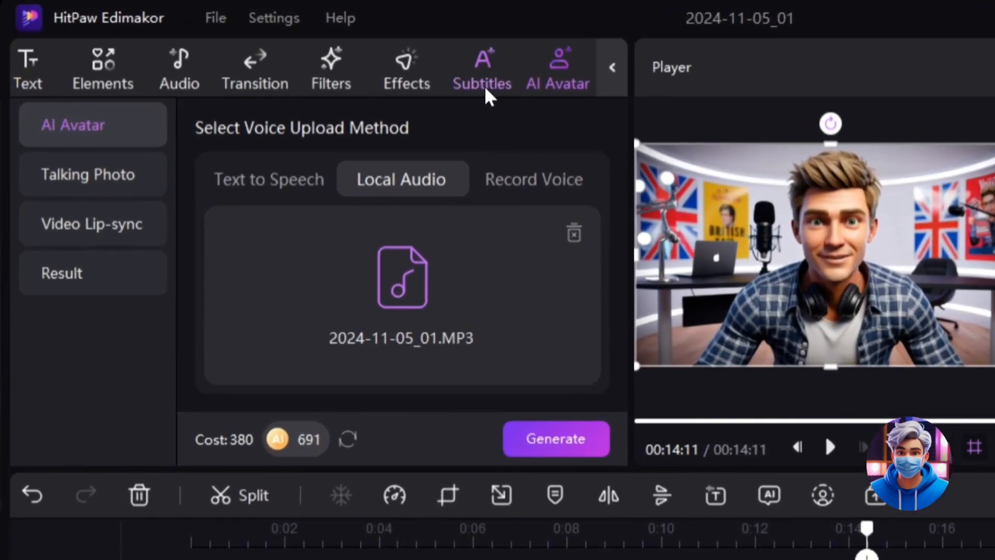
Generate automatic subtitles for the selected clip in the BROWN style.
{"action": "left_click", "coordinate": [484, 83]}
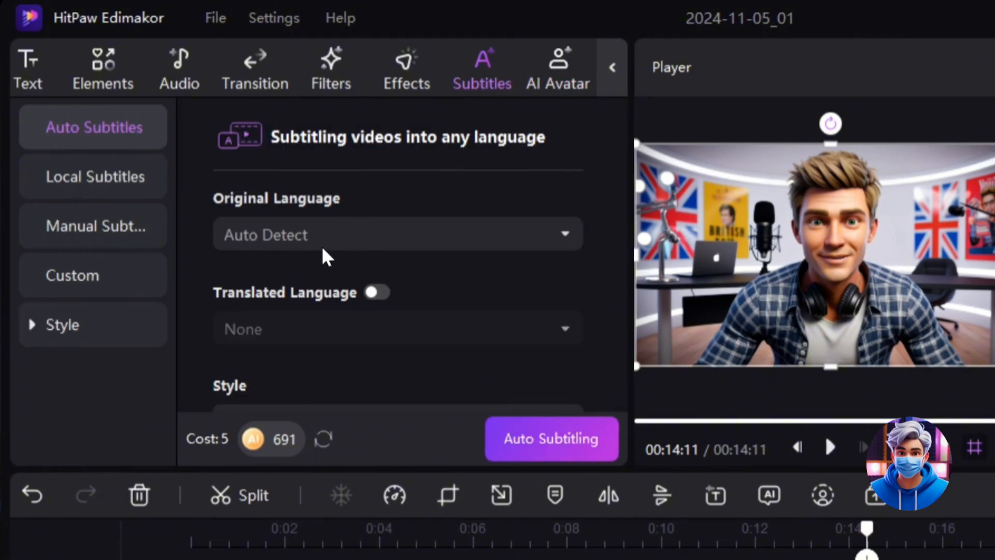
{"action": "scroll", "coordinate": [227, 273], "scroll_direction": "down", "scroll_amount": 3}
{"action": "scroll", "coordinate": [378, 235], "scroll_direction": "up", "scroll_amount": 3}
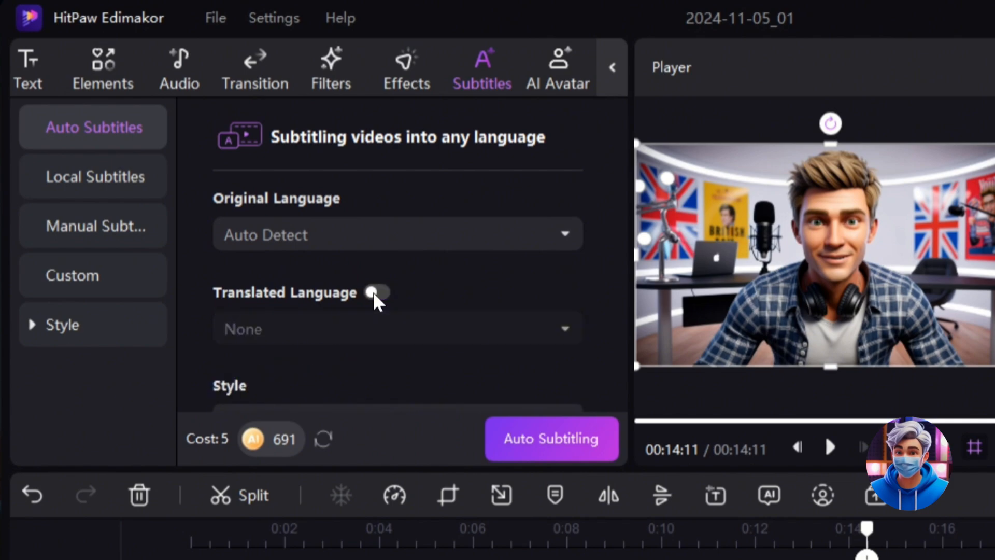
{"action": "scroll", "coordinate": [314, 295], "scroll_direction": "down", "scroll_amount": 3}
{"action": "left_click", "coordinate": [335, 276]}
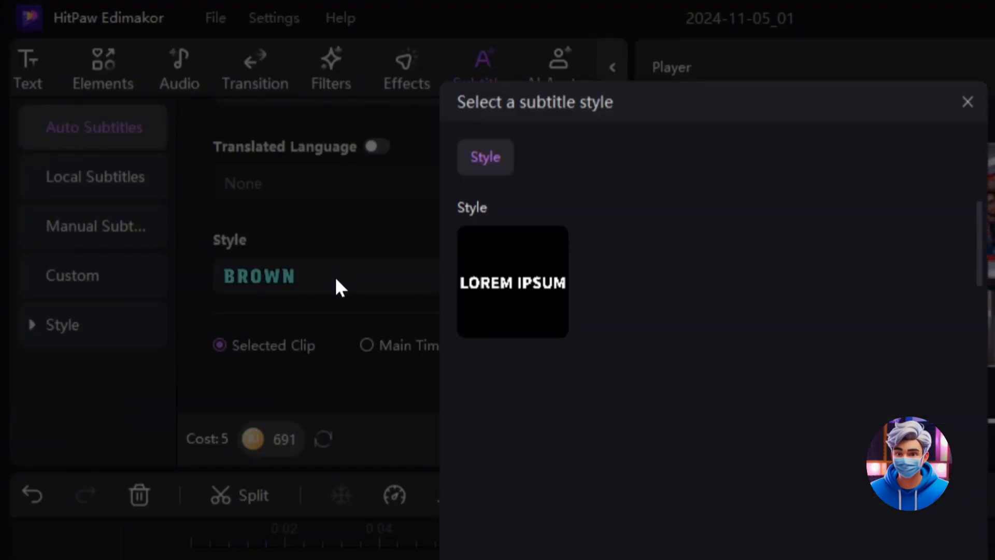
{"action": "scroll", "coordinate": [744, 294], "scroll_direction": "down", "scroll_amount": 3}
{"action": "scroll", "coordinate": [745, 294], "scroll_direction": "up", "scroll_amount": 5}
{"action": "key", "text": "Escape"}
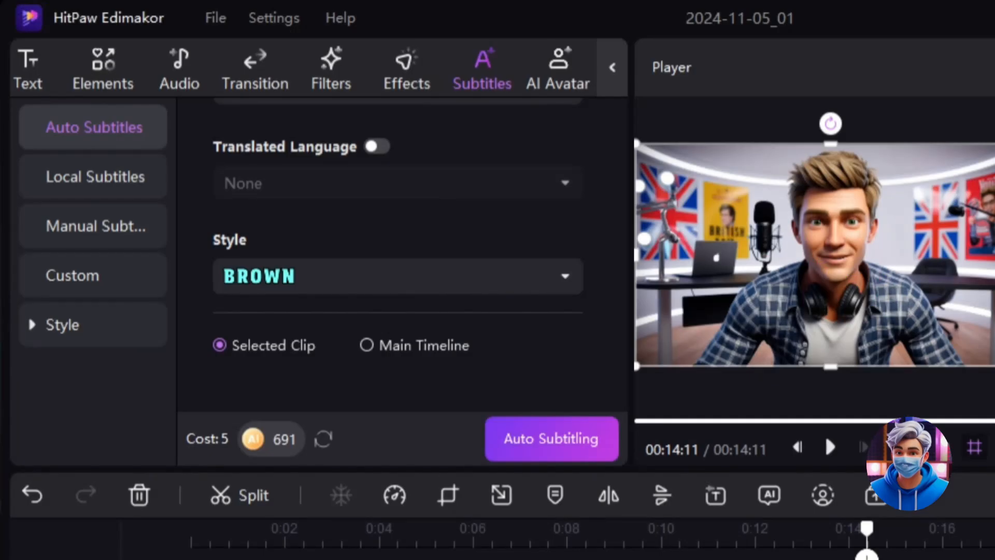
{"action": "left_click", "coordinate": [552, 439]}
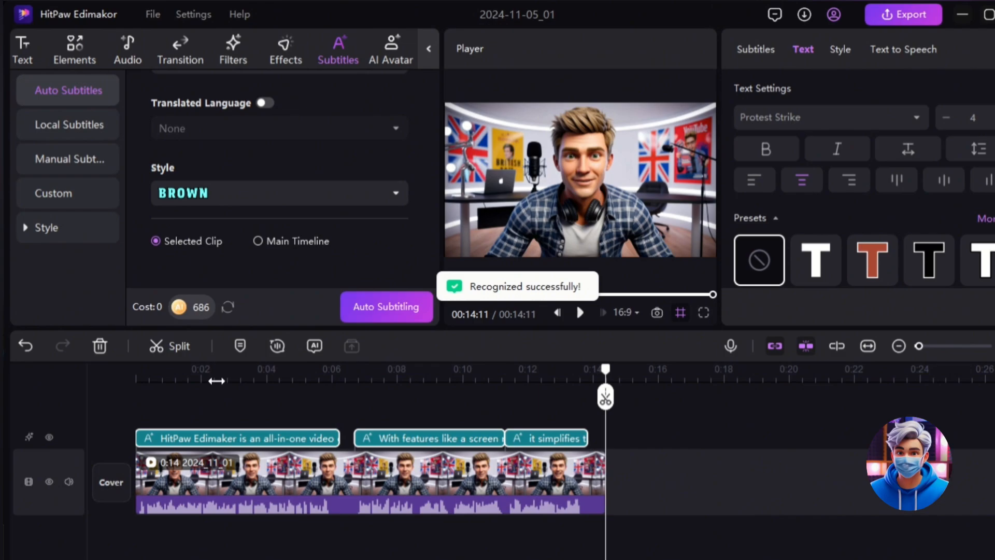
Examine the subtitle clip's Subtitles, Text, Style, Animation and Text to Speech settings.
{"action": "left_click", "coordinate": [148, 370]}
{"action": "left_click", "coordinate": [304, 441]}
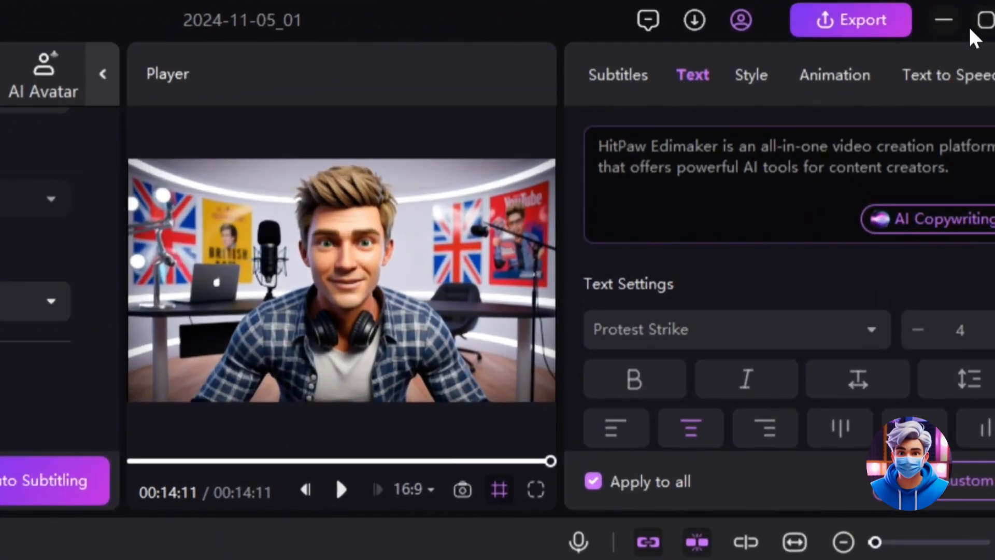
{"action": "left_click", "coordinate": [971, 30]}
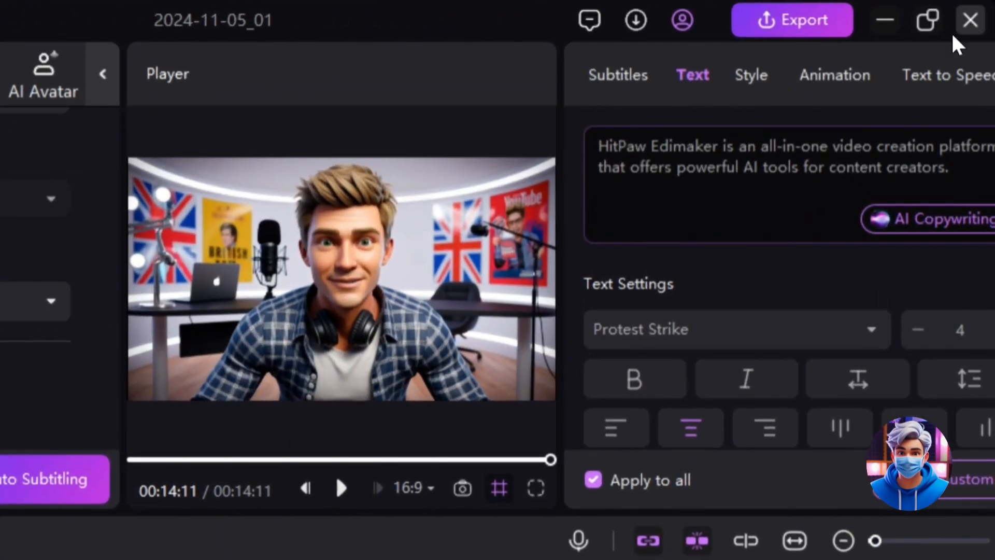
{"action": "left_click", "coordinate": [648, 87]}
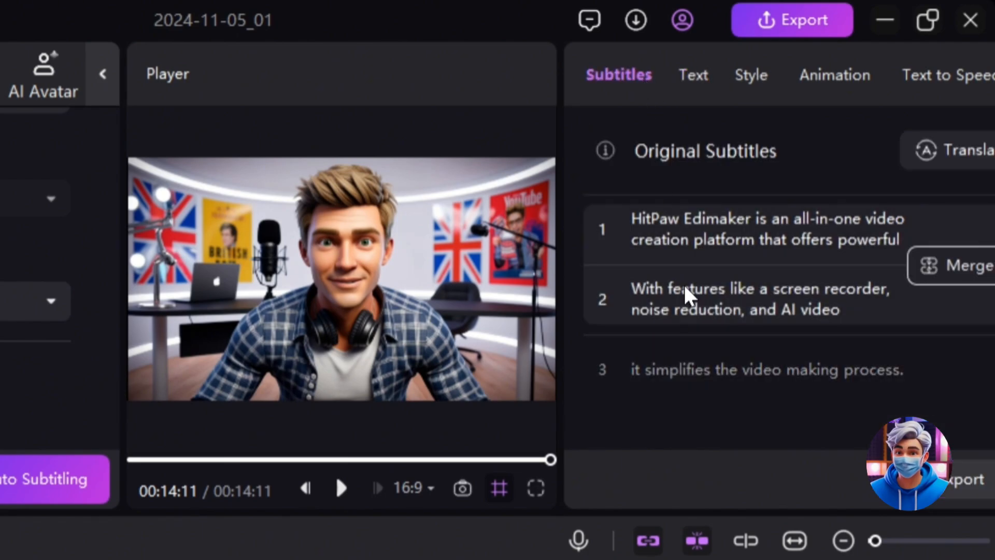
{"action": "left_click", "coordinate": [694, 76]}
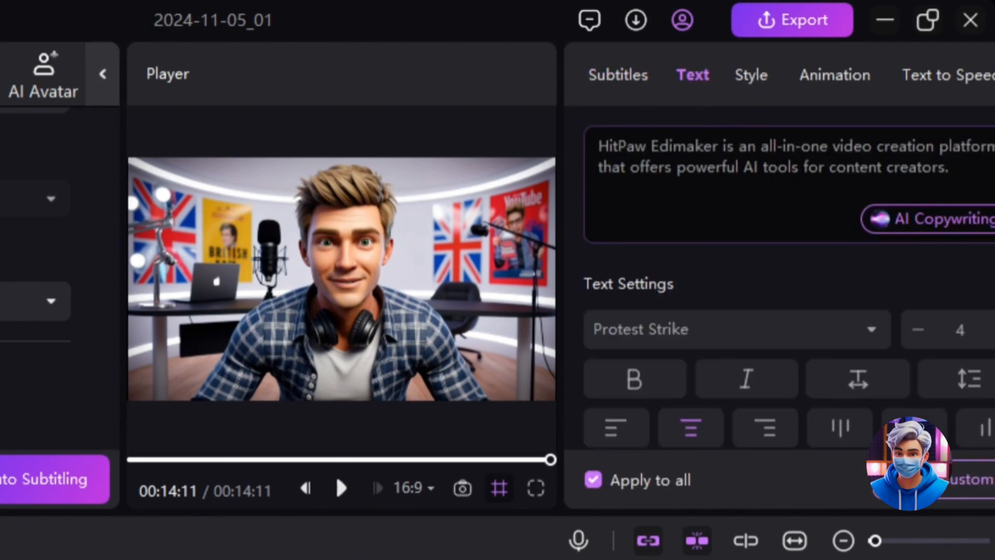
{"action": "scroll", "coordinate": [770, 399], "scroll_direction": "down", "scroll_amount": 5}
{"action": "scroll", "coordinate": [771, 399], "scroll_direction": "up", "scroll_amount": 2}
{"action": "left_click", "coordinate": [753, 83]}
{"action": "left_click", "coordinate": [835, 78]}
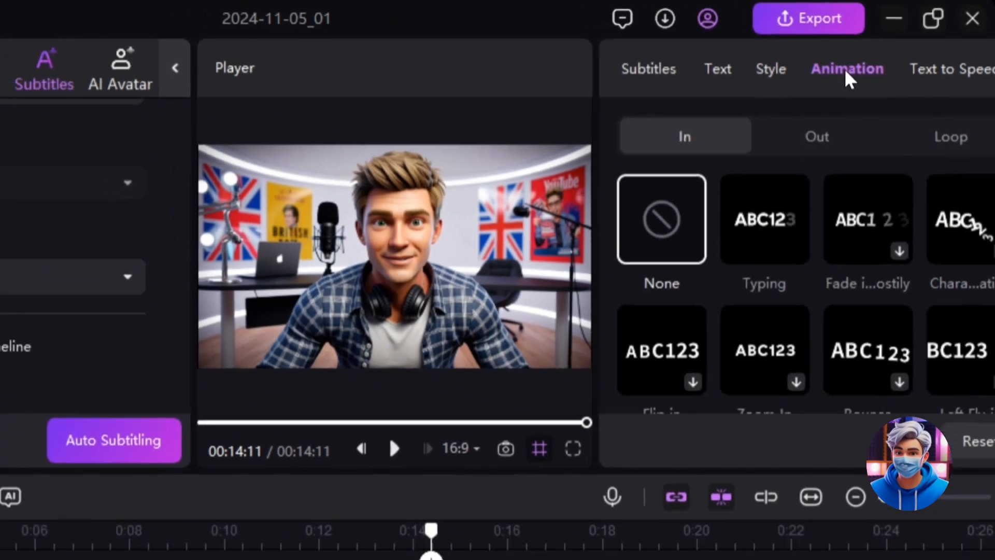
{"action": "left_click", "coordinate": [950, 68]}
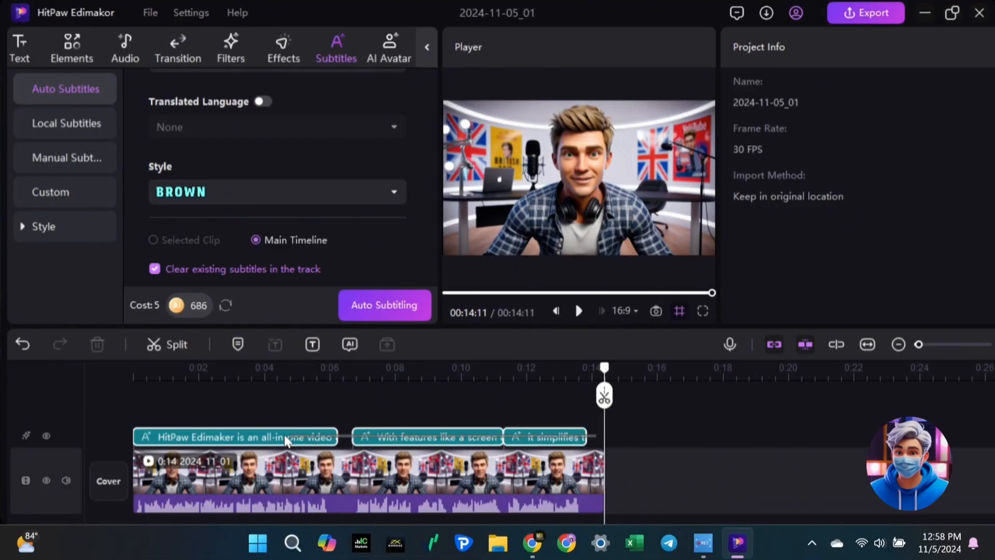
Translate the subtitles into Hindi with the speaker voice enabled and a male Hindi voice selected.
{"action": "left_click", "coordinate": [197, 435]}
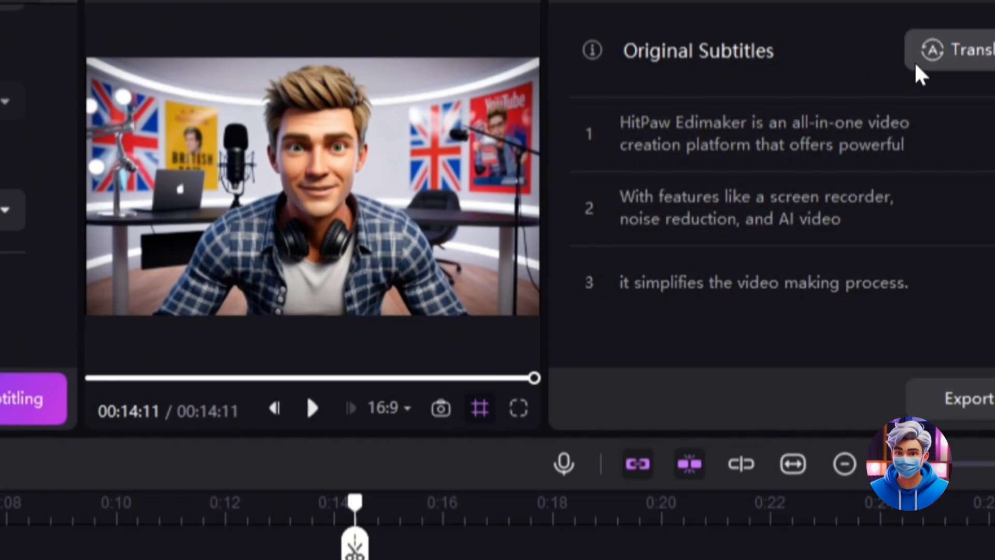
{"action": "left_click", "coordinate": [931, 54]}
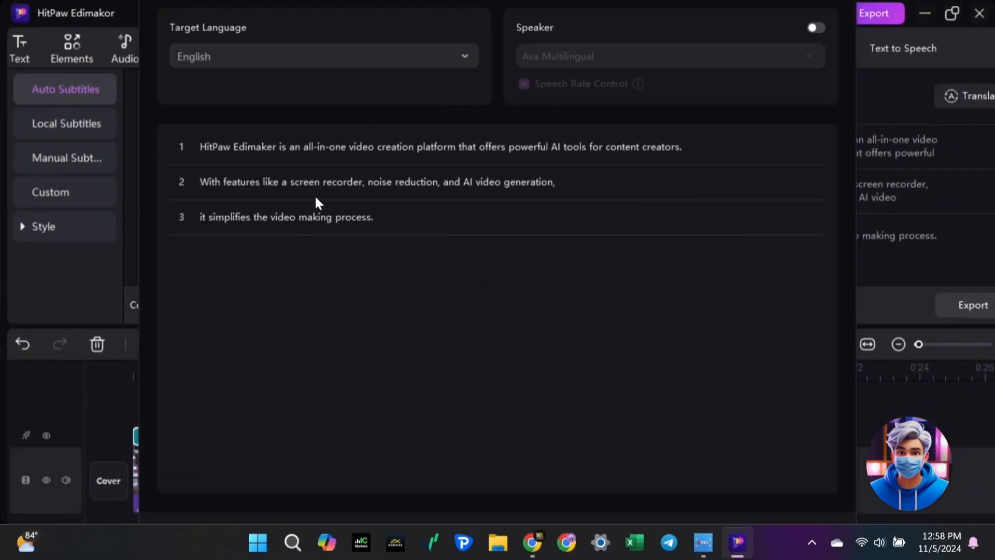
{"action": "left_click", "coordinate": [463, 56]}
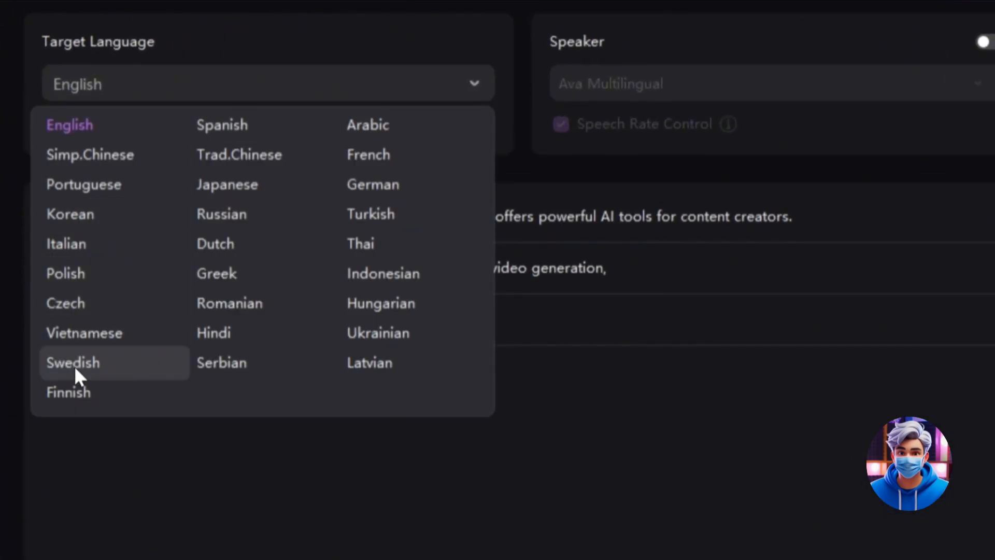
{"action": "left_click", "coordinate": [229, 331]}
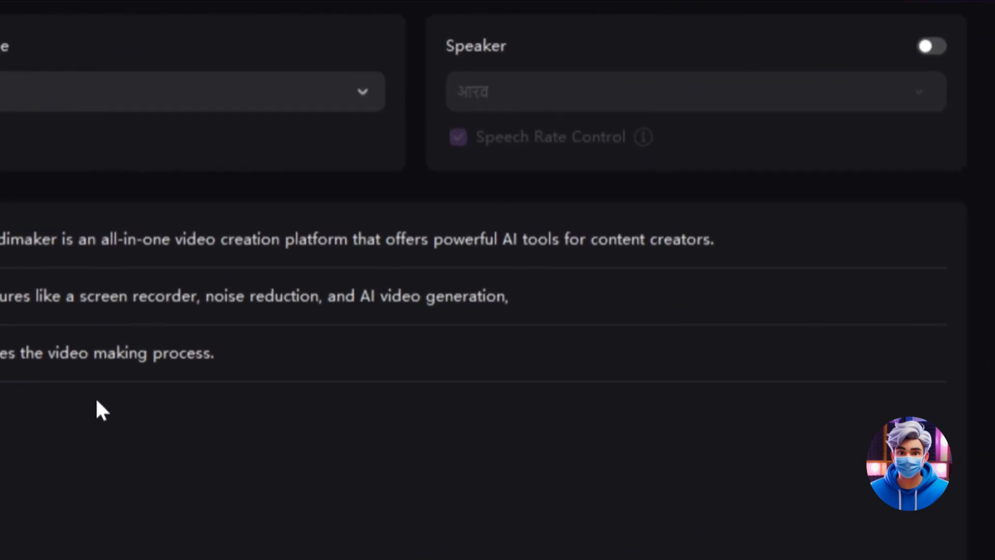
{"action": "left_click", "coordinate": [930, 47]}
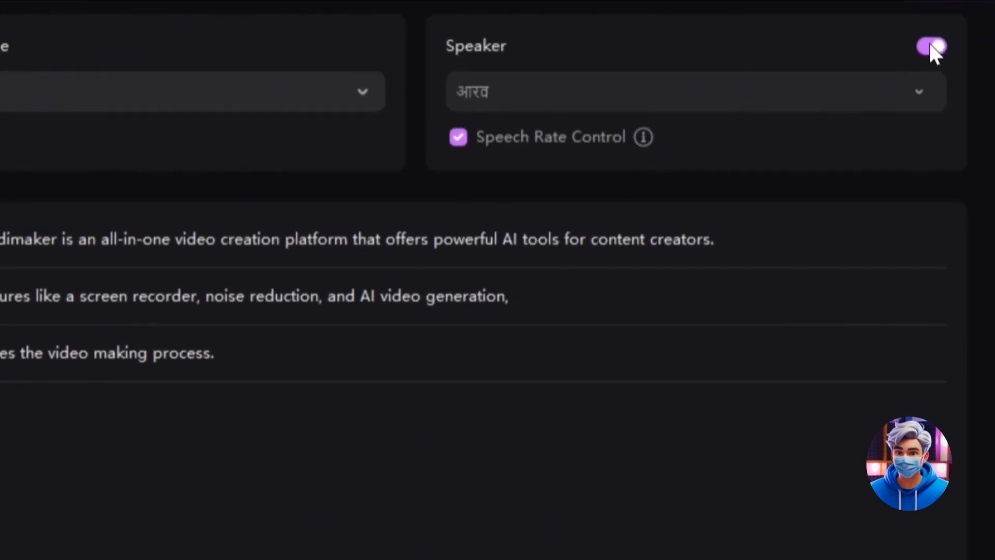
{"action": "left_click", "coordinate": [564, 94]}
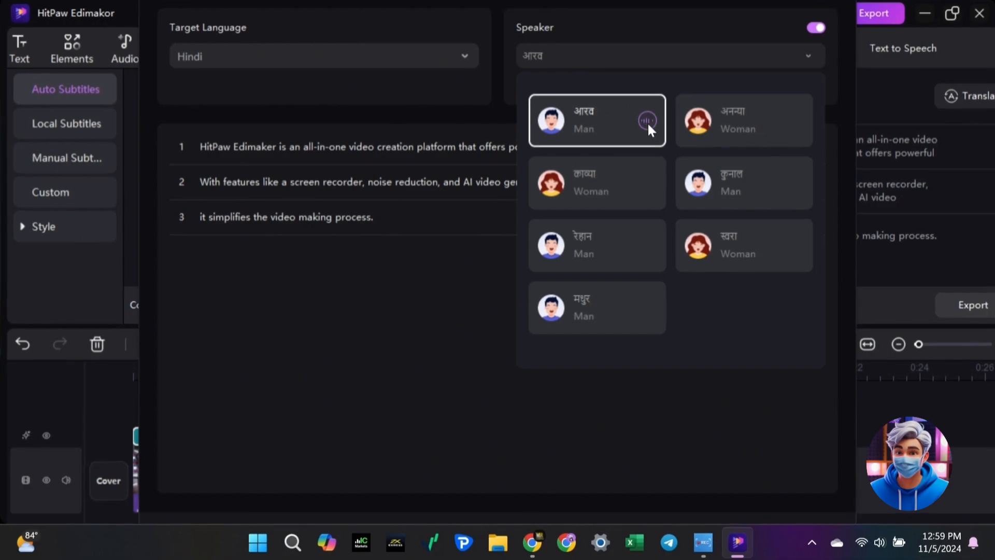
{"action": "left_click", "coordinate": [795, 182]}
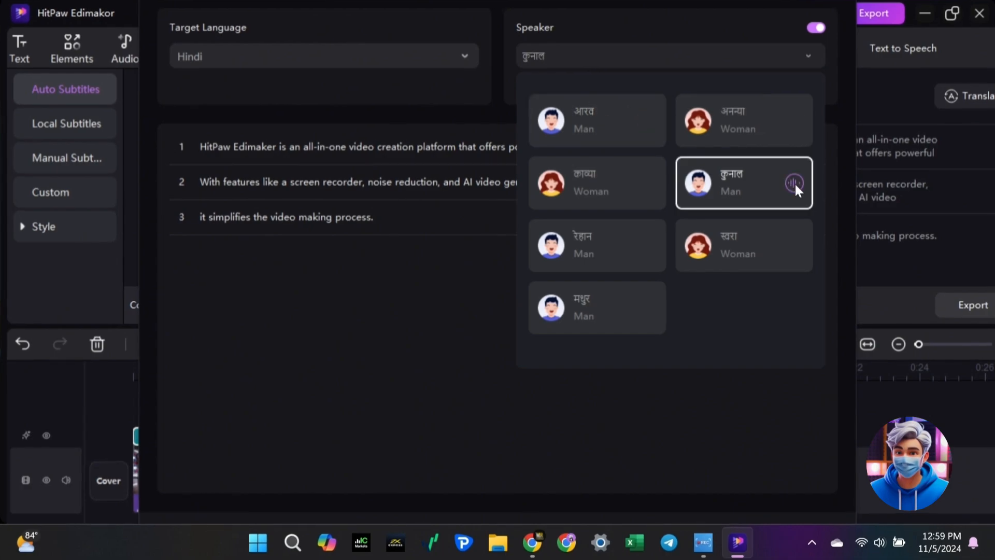
{"action": "left_click", "coordinate": [650, 241]}
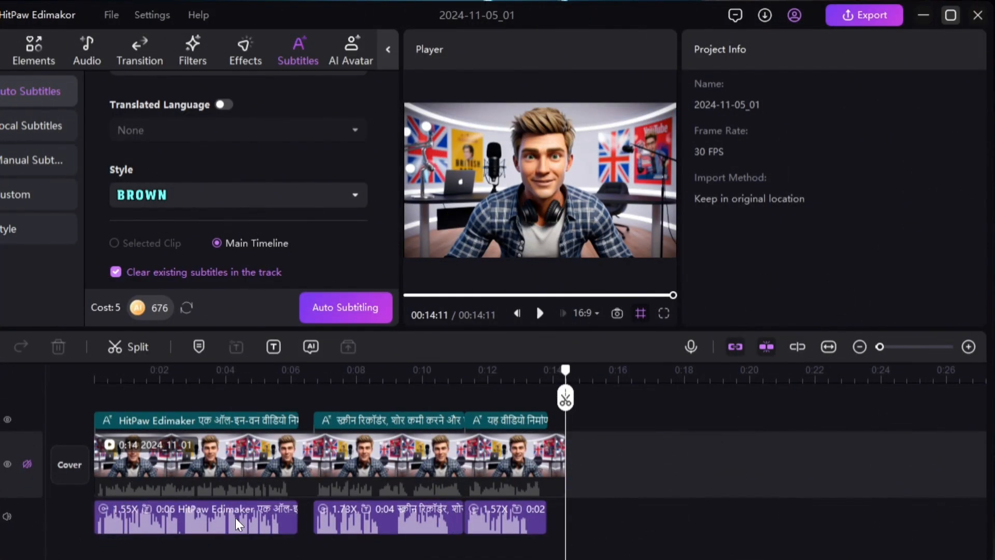
{"action": "left_click", "coordinate": [236, 518]}
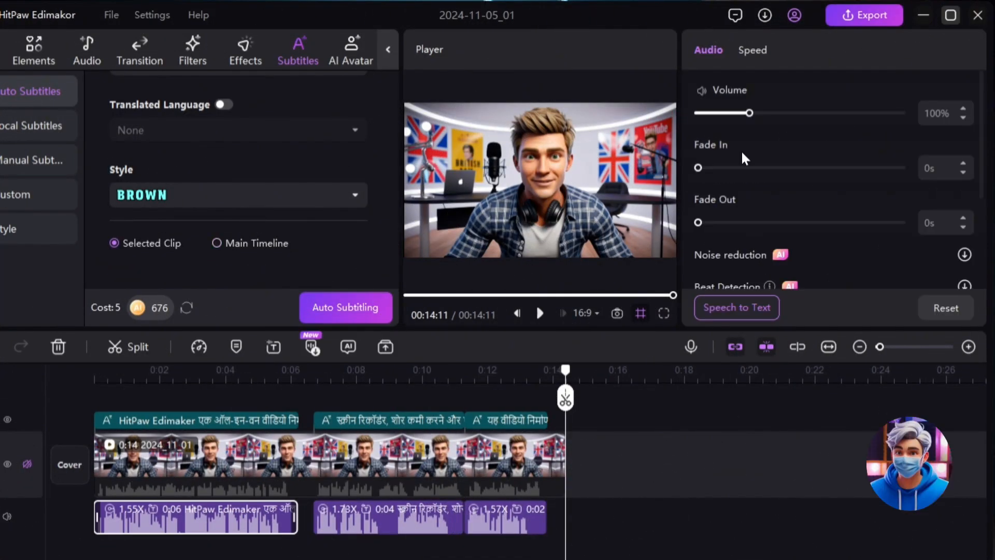
Reposition the translated voice clips onto one audio track and set their speed to 1.0x.
{"action": "left_click", "coordinate": [753, 50]}
{"action": "left_click_drag", "start_coordinate": [743, 125], "coordinate": [743, 125]}
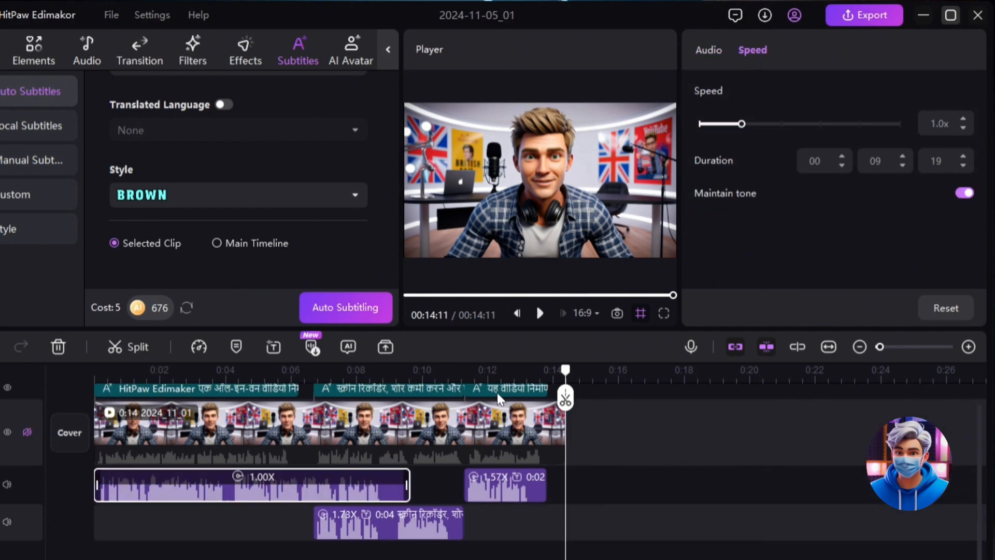
{"action": "left_click_drag", "start_coordinate": [505, 488], "coordinate": [612, 489]}
{"action": "left_click_drag", "start_coordinate": [435, 522], "coordinate": [536, 488]}
{"action": "left_click_drag", "start_coordinate": [772, 124], "coordinate": [746, 124]}
{"action": "left_click_drag", "start_coordinate": [731, 516], "coordinate": [688, 514]}
{"action": "left_click_drag", "start_coordinate": [765, 124], "coordinate": [742, 124]}
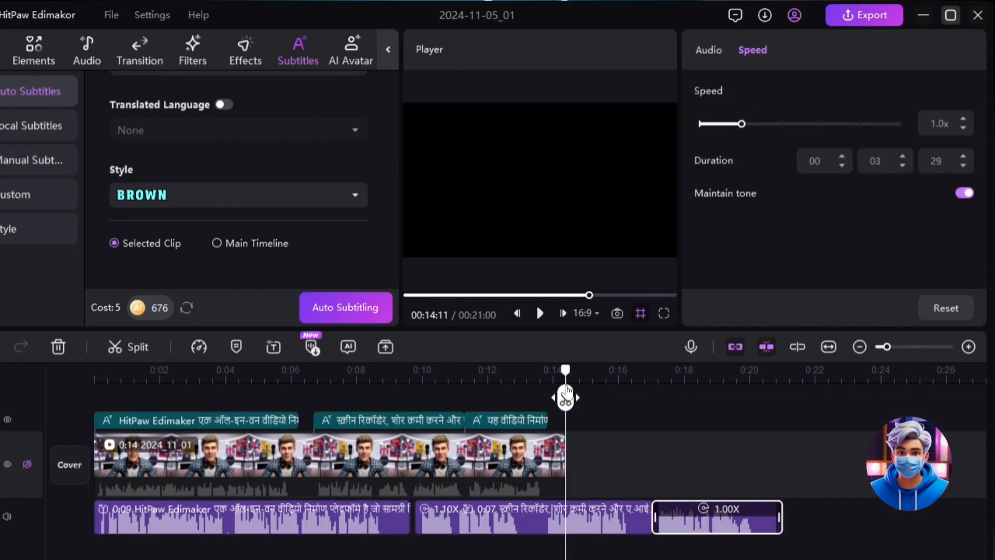
Delete an unwanted voice segment and move the remaining clips so they play back-to-back.
{"action": "left_click_drag", "start_coordinate": [566, 390], "coordinate": [525, 407]}
{"action": "left_click", "coordinate": [389, 398]}
{"action": "left_click", "coordinate": [402, 520]}
{"action": "key", "text": "Delete"}
{"action": "left_click", "coordinate": [498, 398]}
{"action": "left_click_drag", "start_coordinate": [745, 522], "coordinate": [474, 524]}
{"action": "right_click", "coordinate": [572, 520]}
{"action": "left_click_drag", "start_coordinate": [160, 521], "coordinate": [160, 521]}
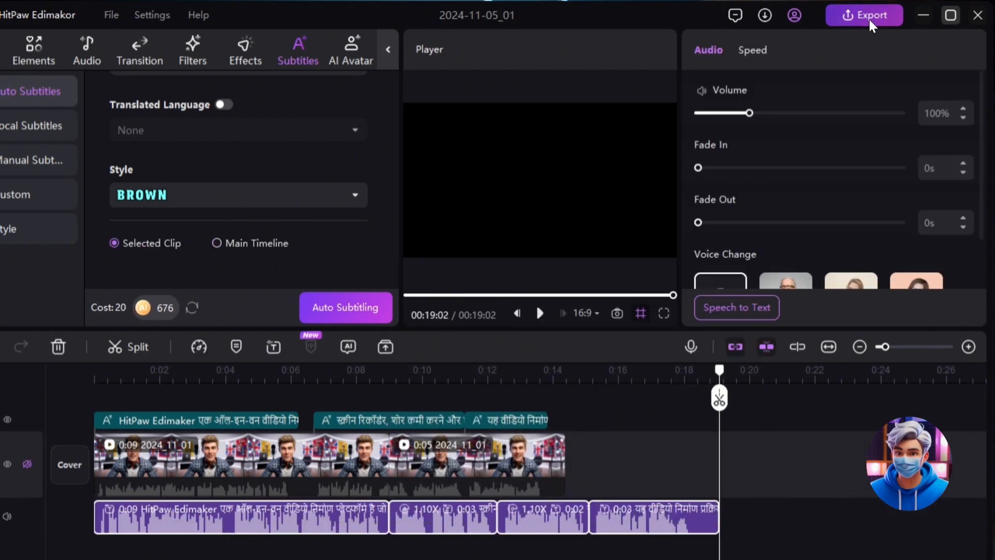
Export the project as audio only in MP3 format.
{"action": "left_click", "coordinate": [869, 20]}
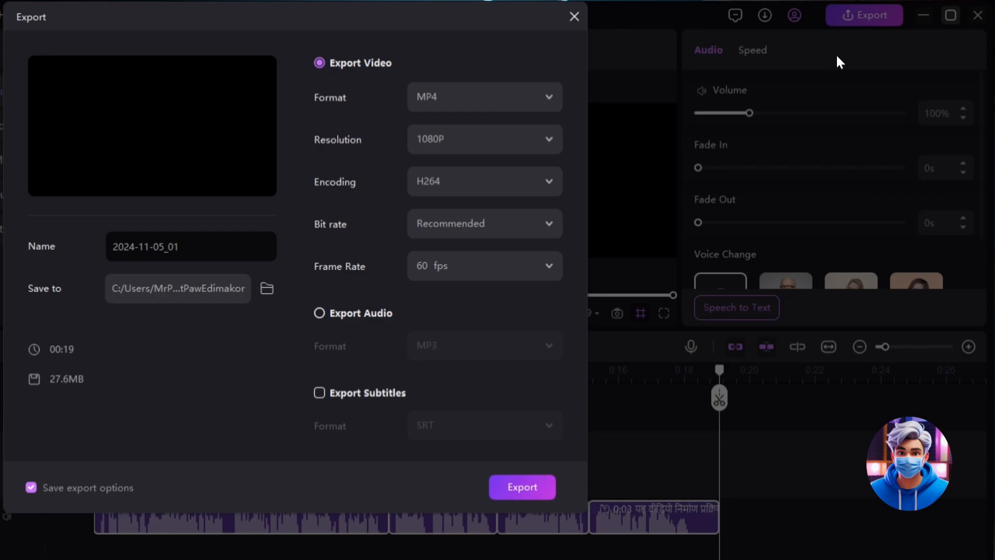
{"action": "left_click", "coordinate": [320, 313]}
{"action": "left_click", "coordinate": [512, 494]}
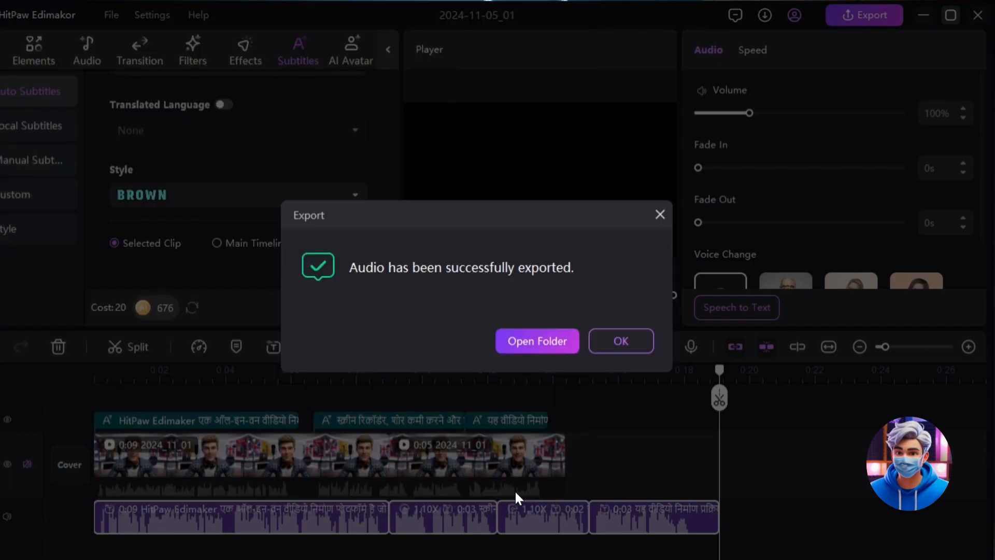
{"action": "left_click", "coordinate": [621, 341]}
Replace the AI Avatar's local audio with the exported 2024-11-05_01(1).mp3 file.
{"action": "left_click", "coordinate": [354, 48]}
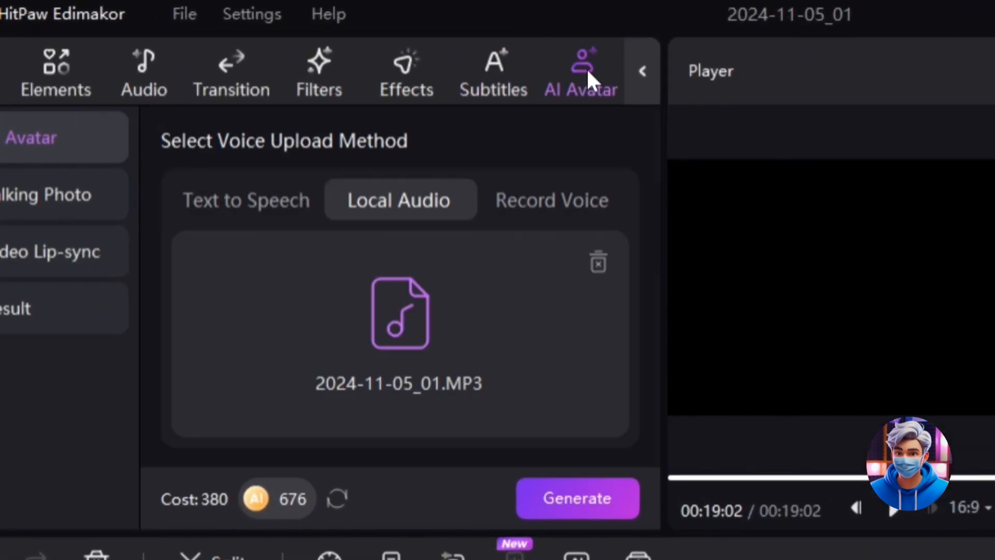
{"action": "left_click", "coordinate": [598, 262]}
{"action": "left_click", "coordinate": [425, 290]}
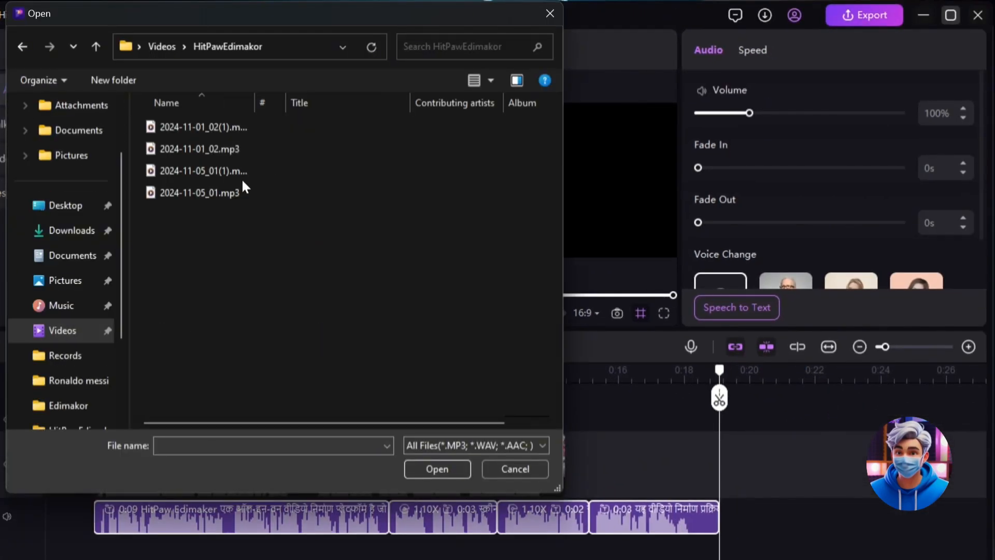
{"action": "left_click", "coordinate": [236, 174]}
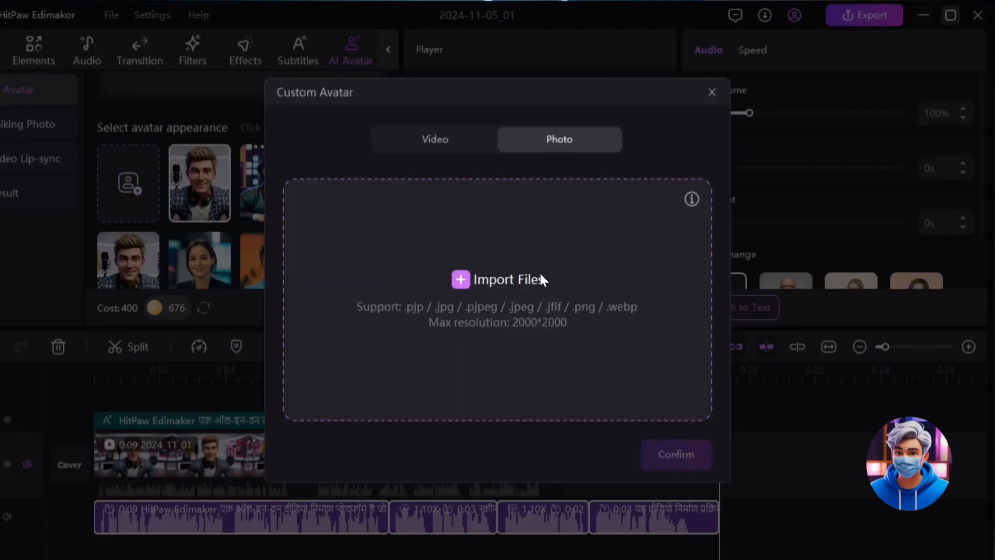
{"action": "left_click", "coordinate": [541, 272]}
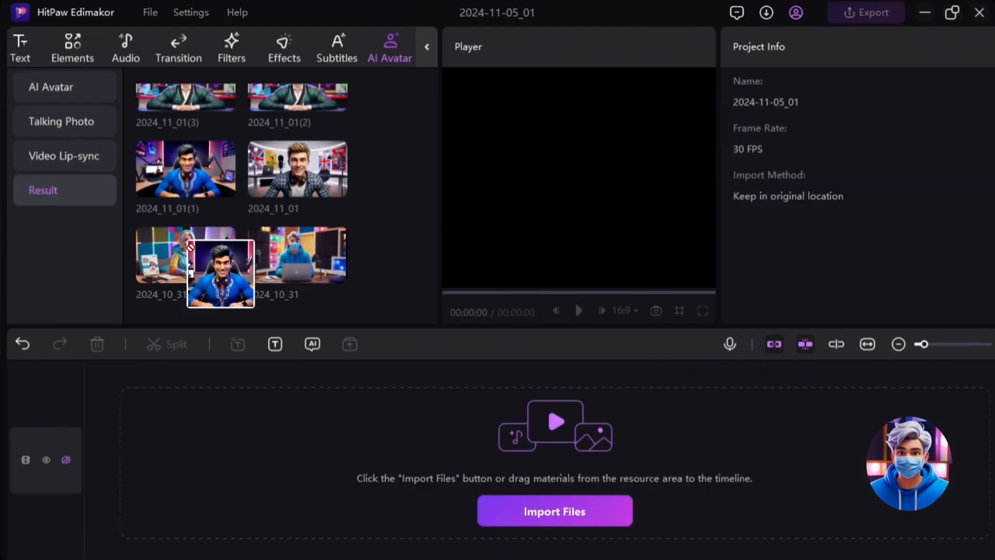
Add the 2024_11_01(1) avatar result video to the timeline and play it.
{"action": "left_click_drag", "start_coordinate": [185, 168], "coordinate": [148, 397]}
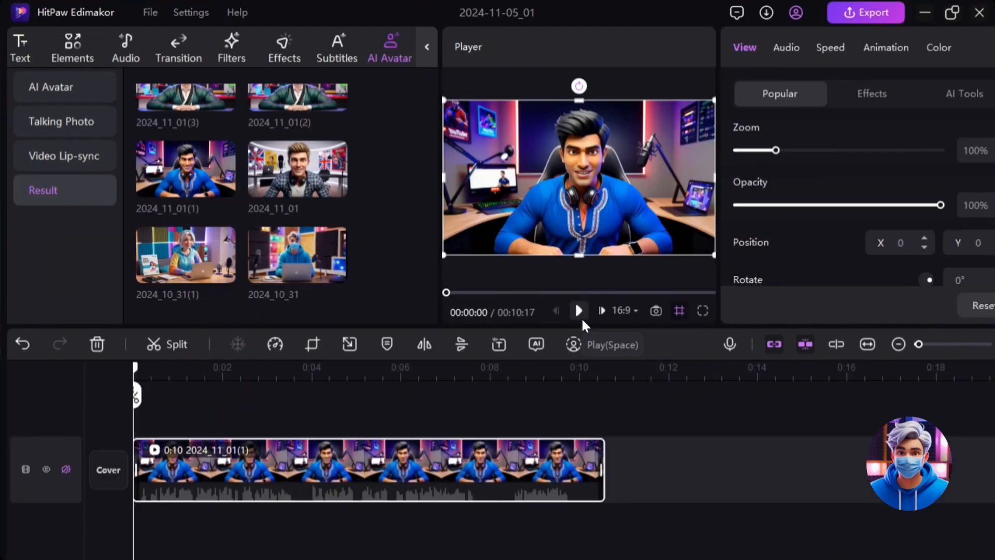
{"action": "left_click", "coordinate": [579, 312]}
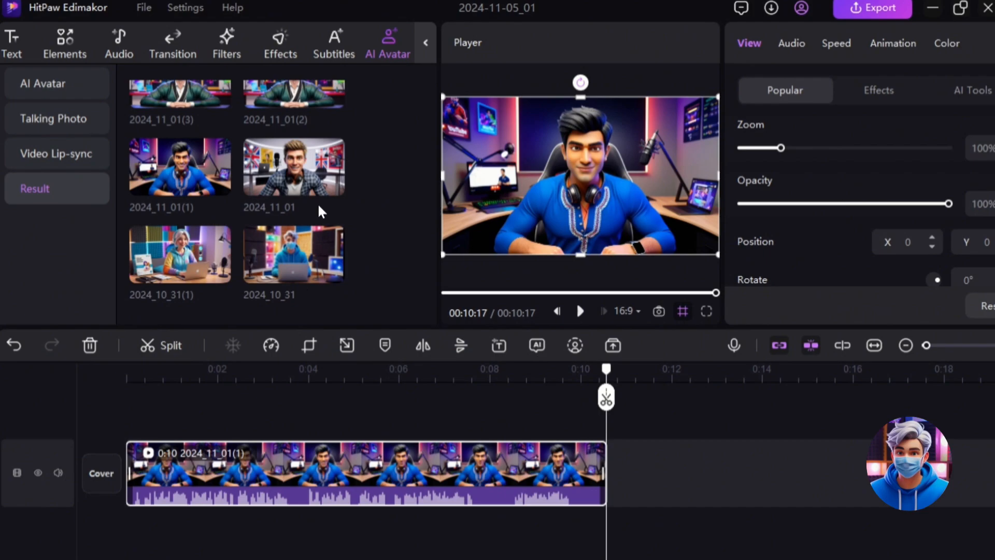
Generate auto subtitles with the translated language set to English.
{"action": "left_click", "coordinate": [336, 51]}
{"action": "scroll", "coordinate": [243, 188], "scroll_direction": "up", "scroll_amount": 2}
{"action": "left_click", "coordinate": [260, 201]}
{"action": "left_click", "coordinate": [166, 227]}
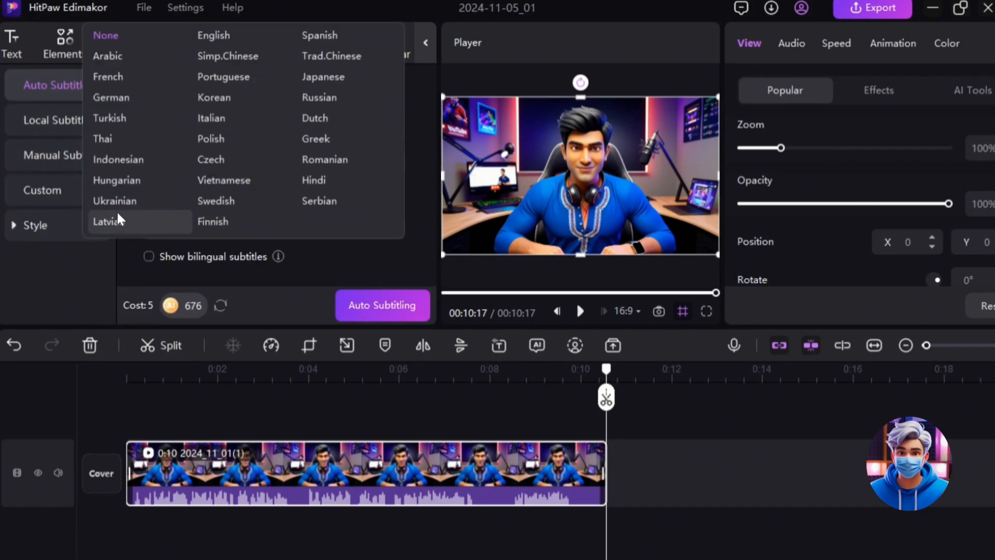
{"action": "left_click", "coordinate": [220, 32]}
{"action": "scroll", "coordinate": [158, 187], "scroll_direction": "down", "scroll_amount": 3}
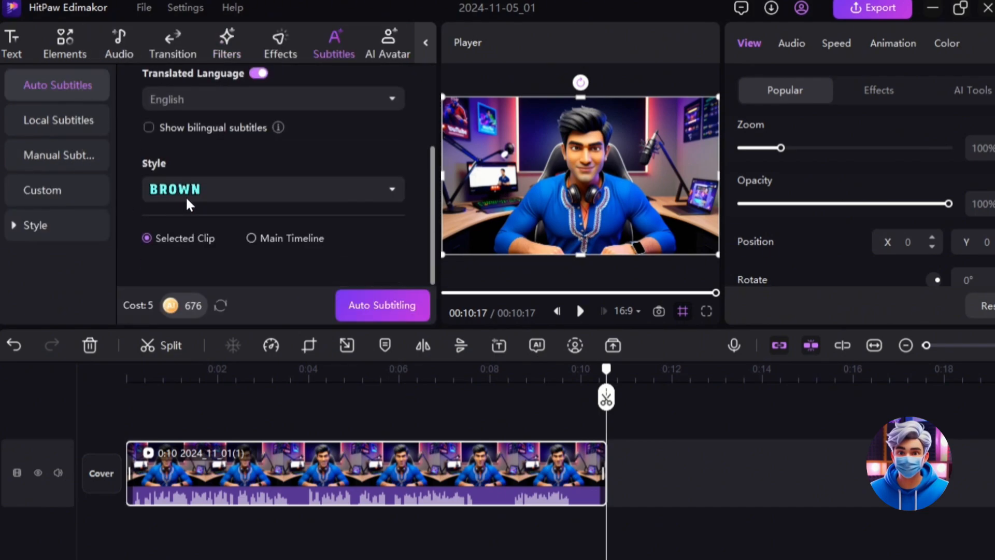
{"action": "left_click", "coordinate": [380, 310]}
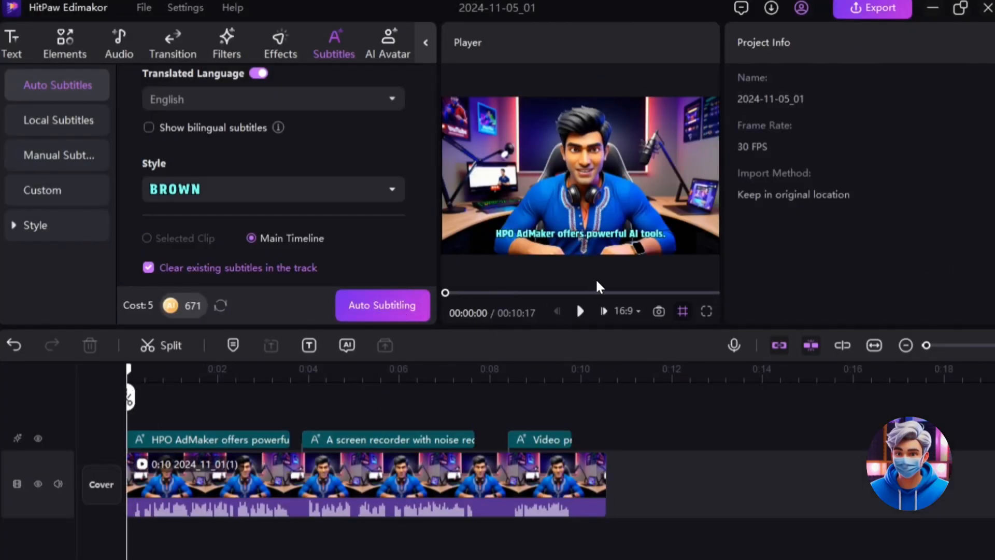
Preview the subtitled video and open the export dialog.
{"action": "left_click", "coordinate": [581, 310]}
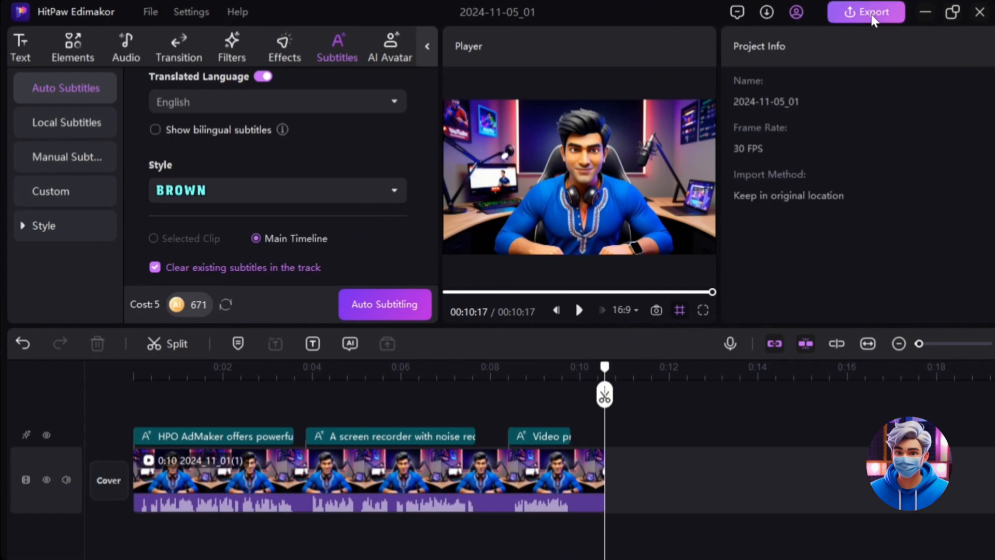
{"action": "left_click", "coordinate": [872, 14]}
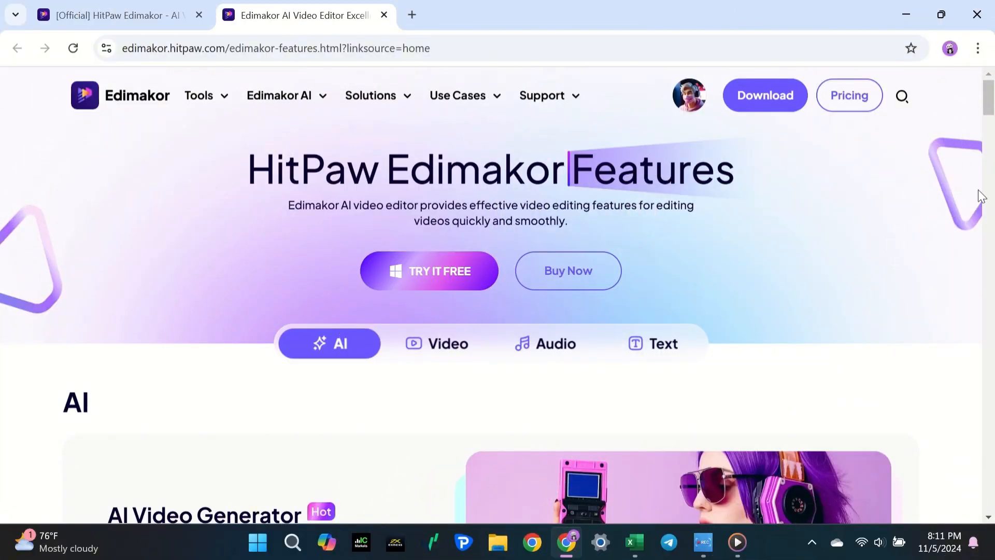
Scroll through the Edimakor features page in the browser.
{"action": "left_click_drag", "start_coordinate": [990, 106], "coordinate": [992, 277]}
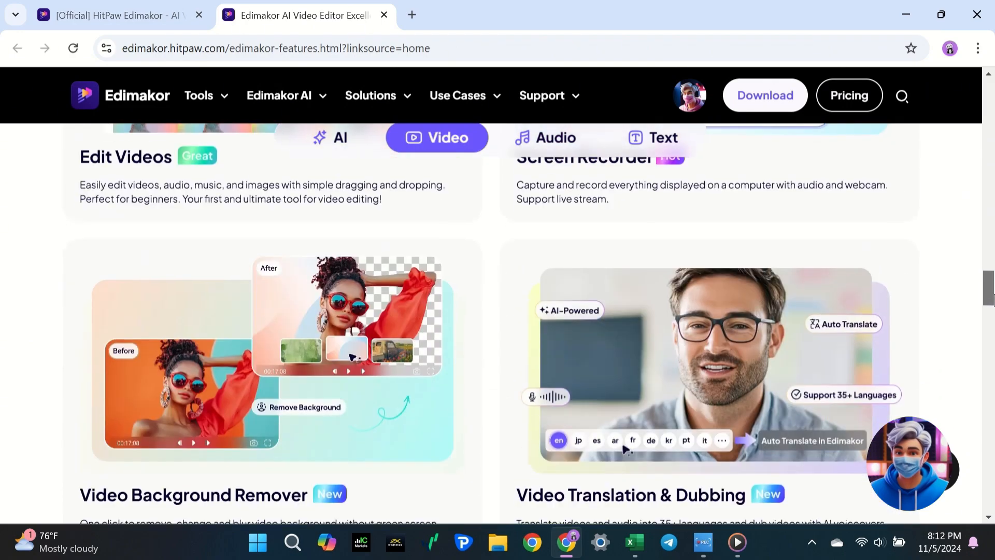